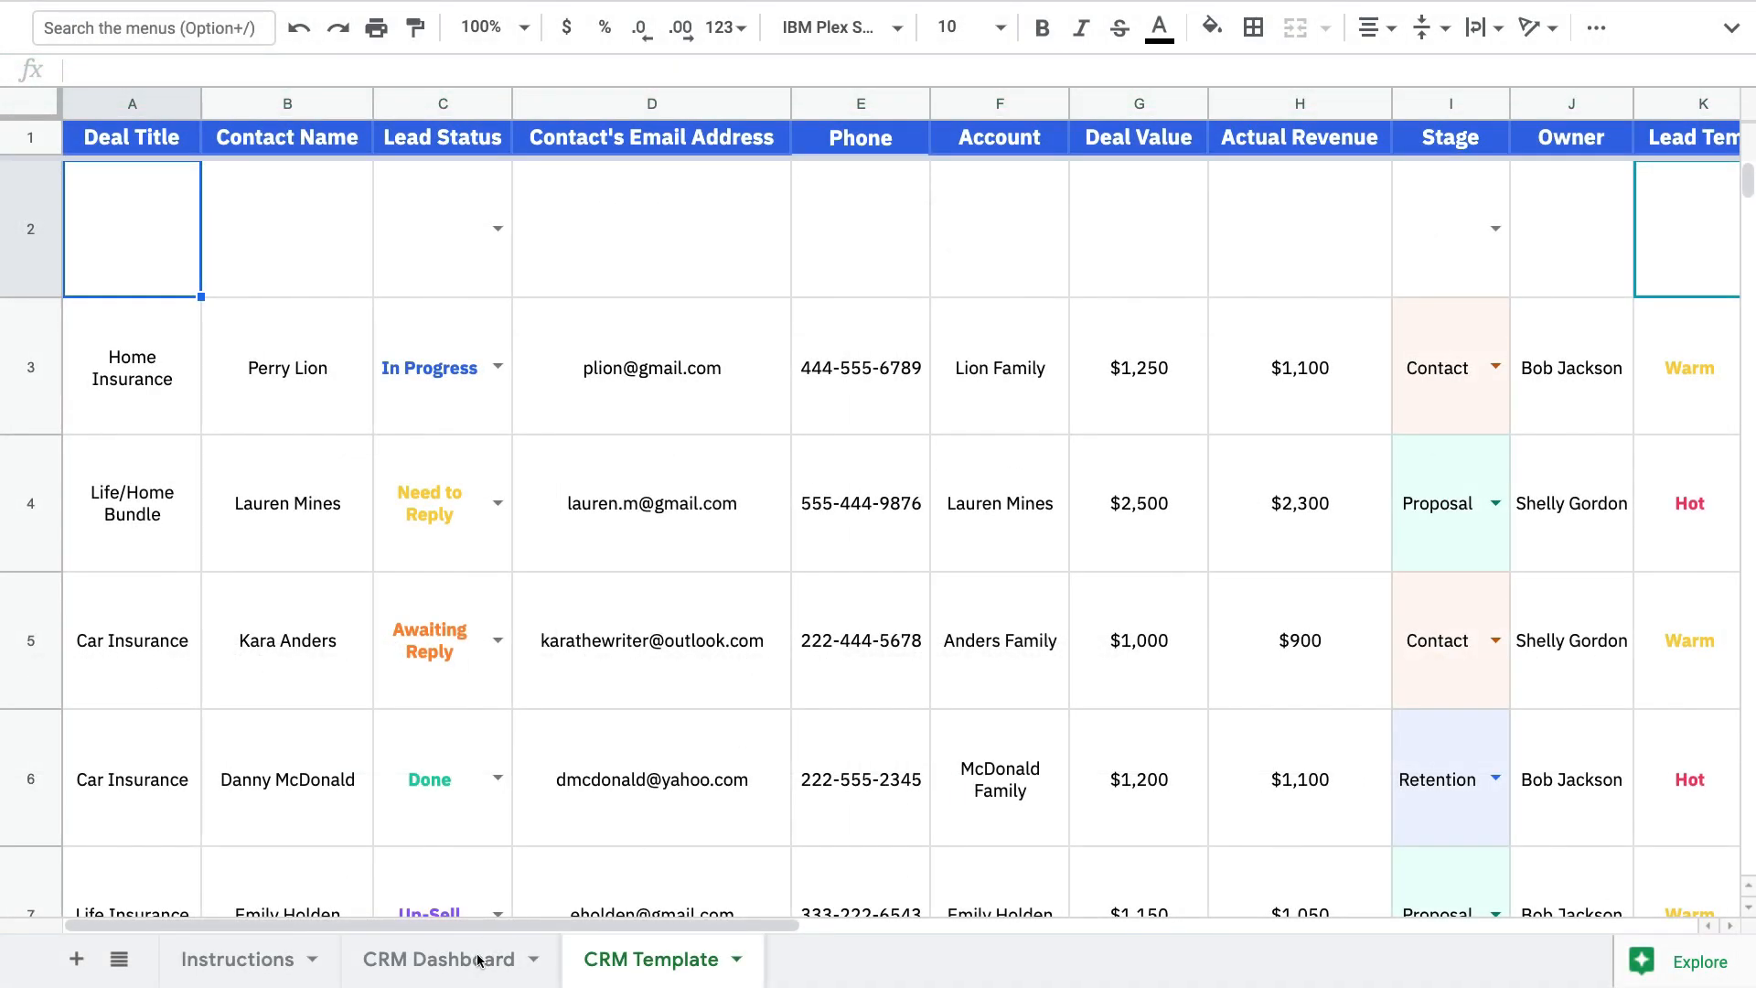
click(478, 960)
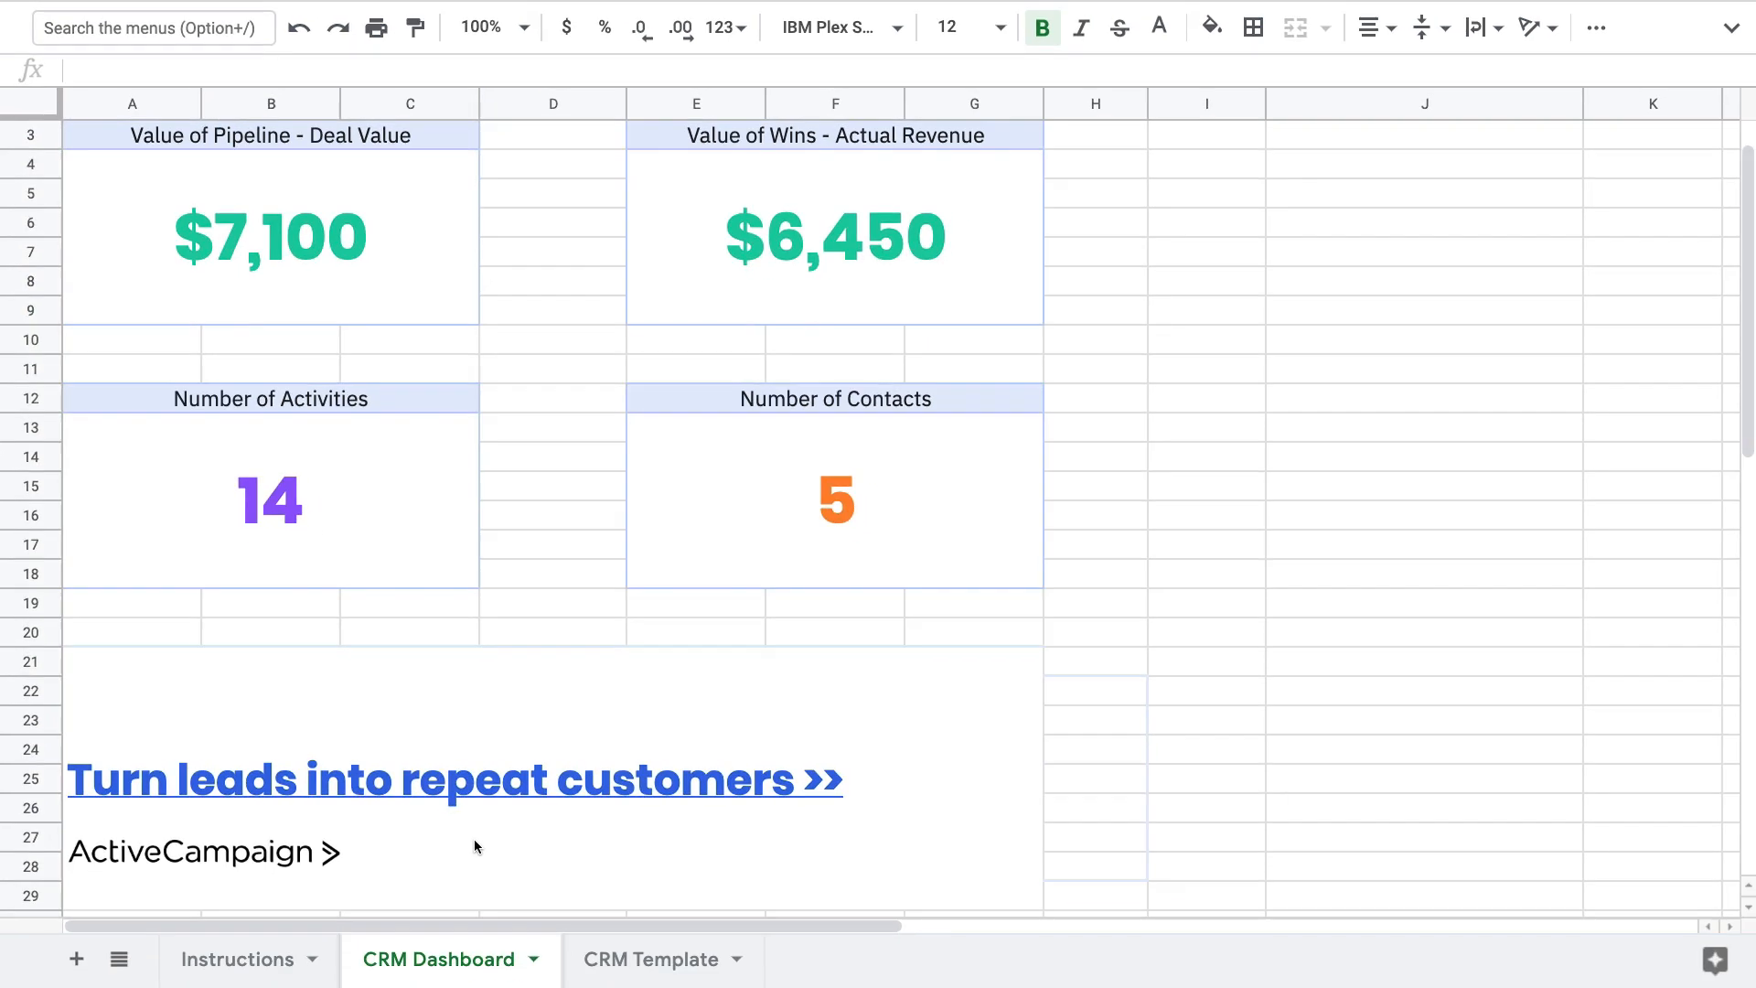
click(640, 957)
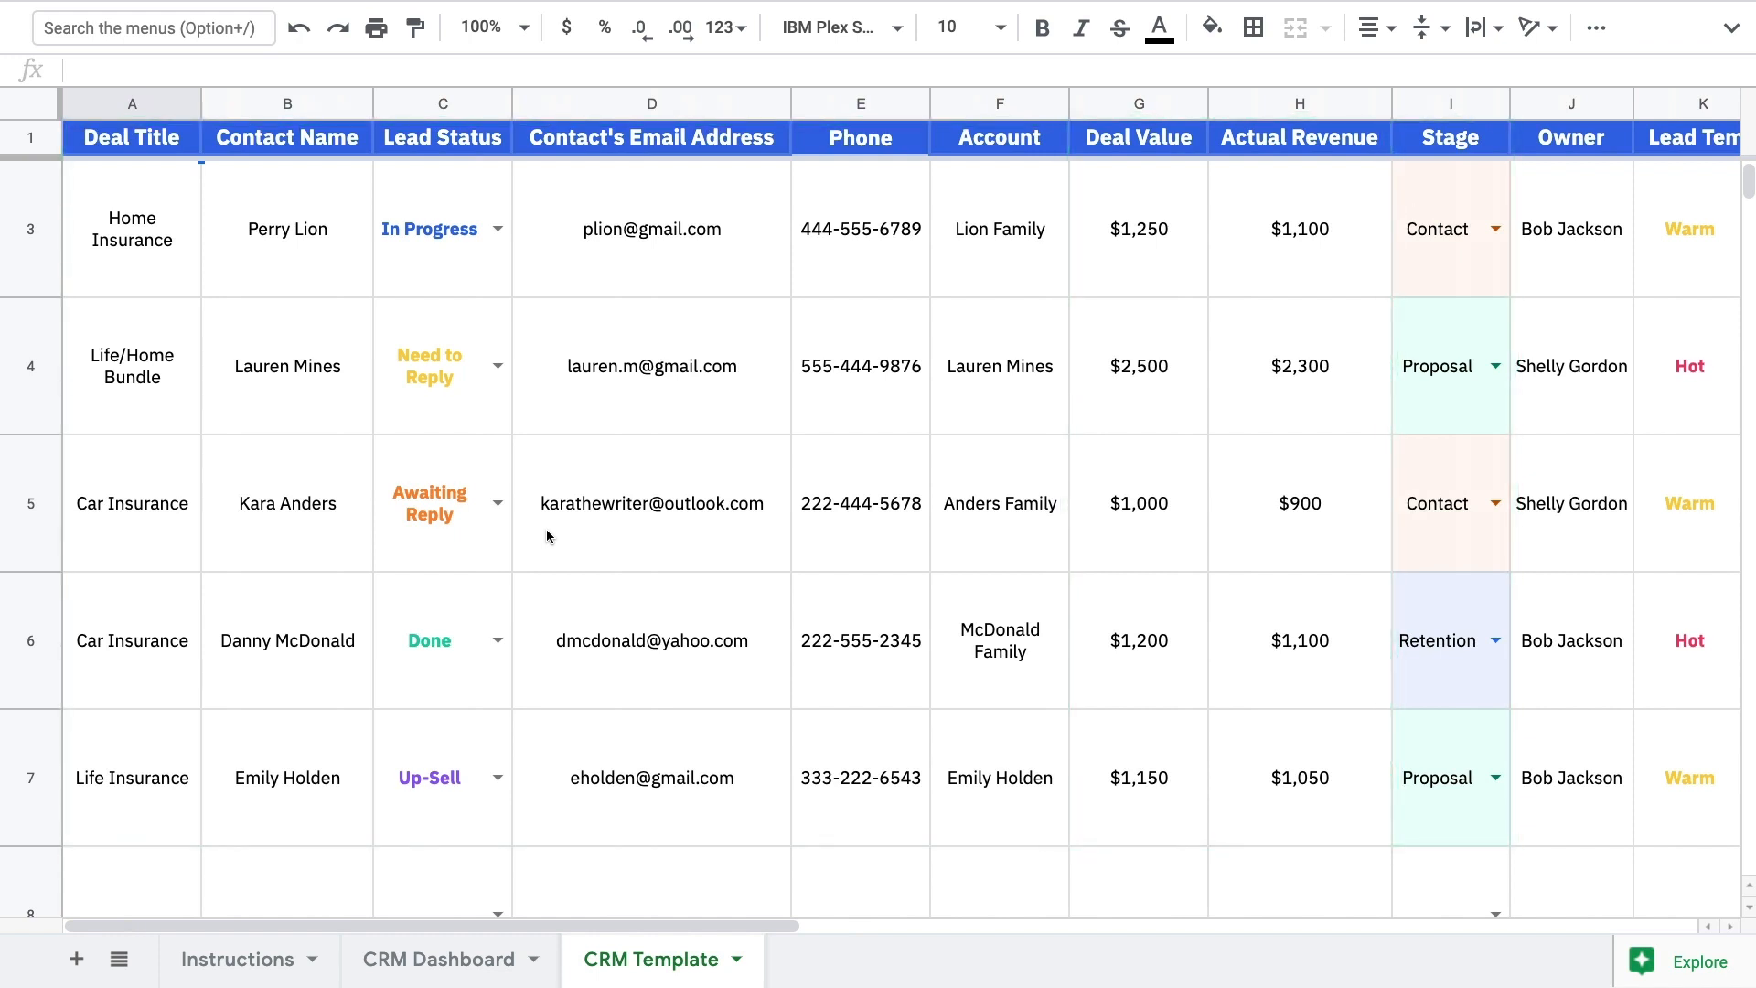
scroll(547, 536, right, 10)
scroll(547, 536, right, 2)
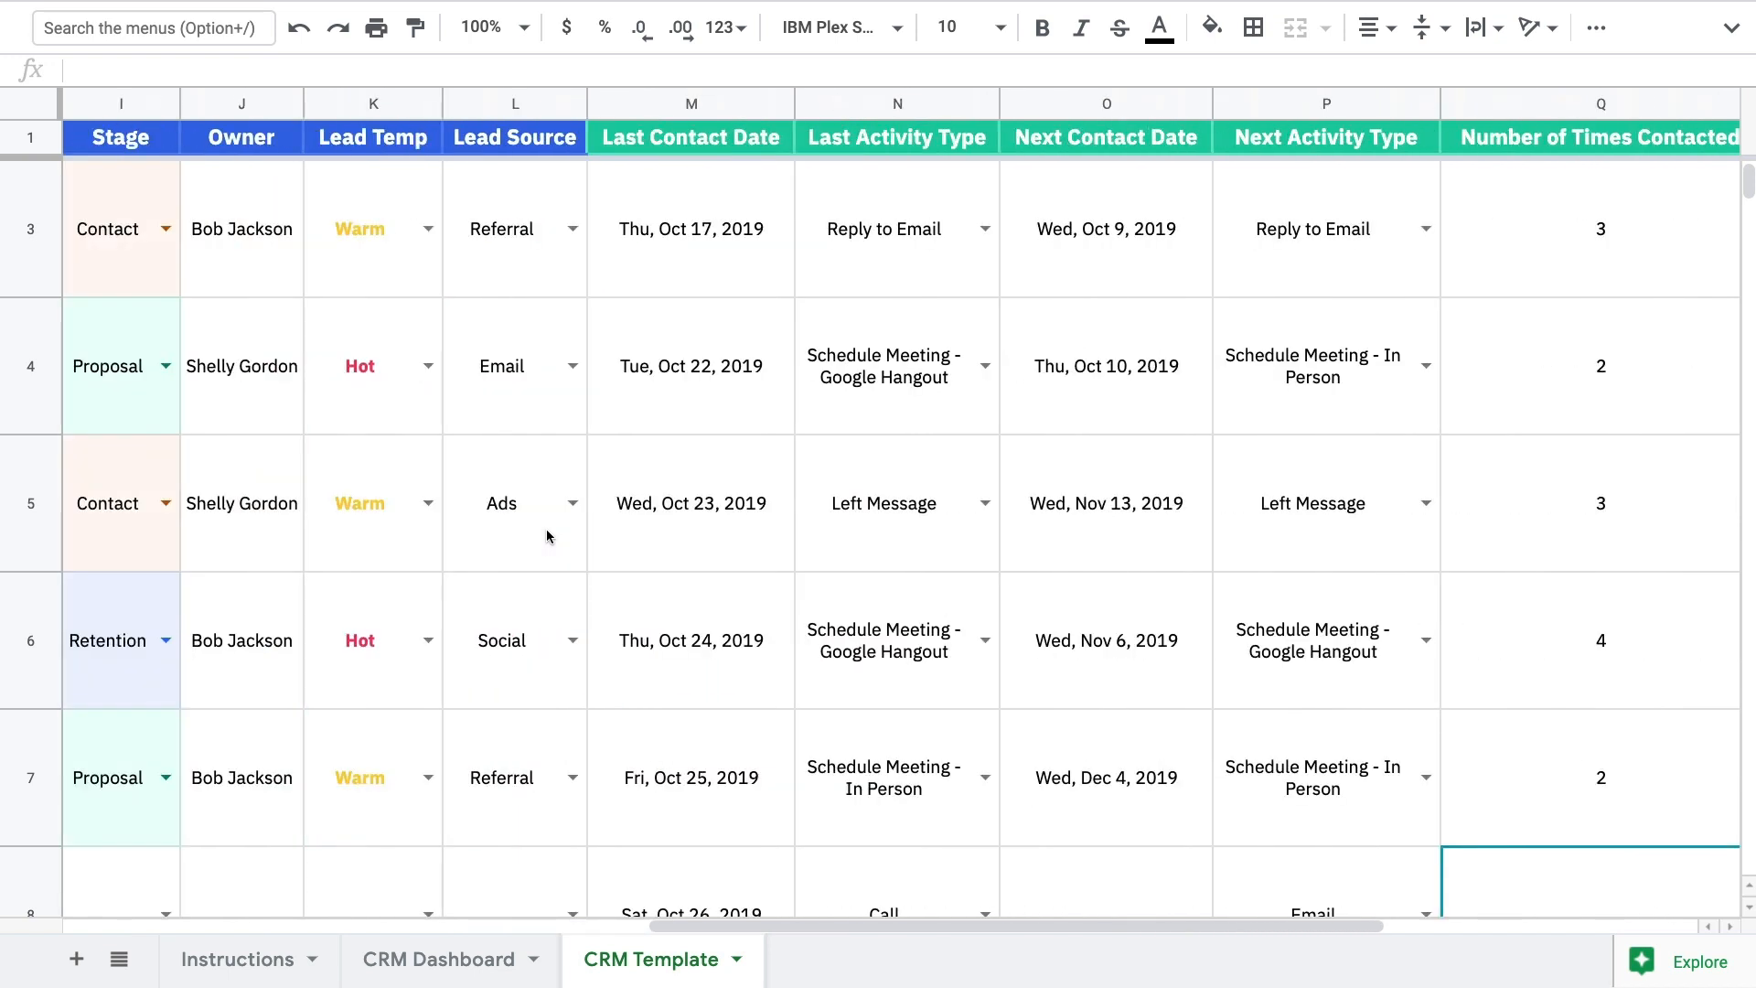
scroll(547, 536, left, 10)
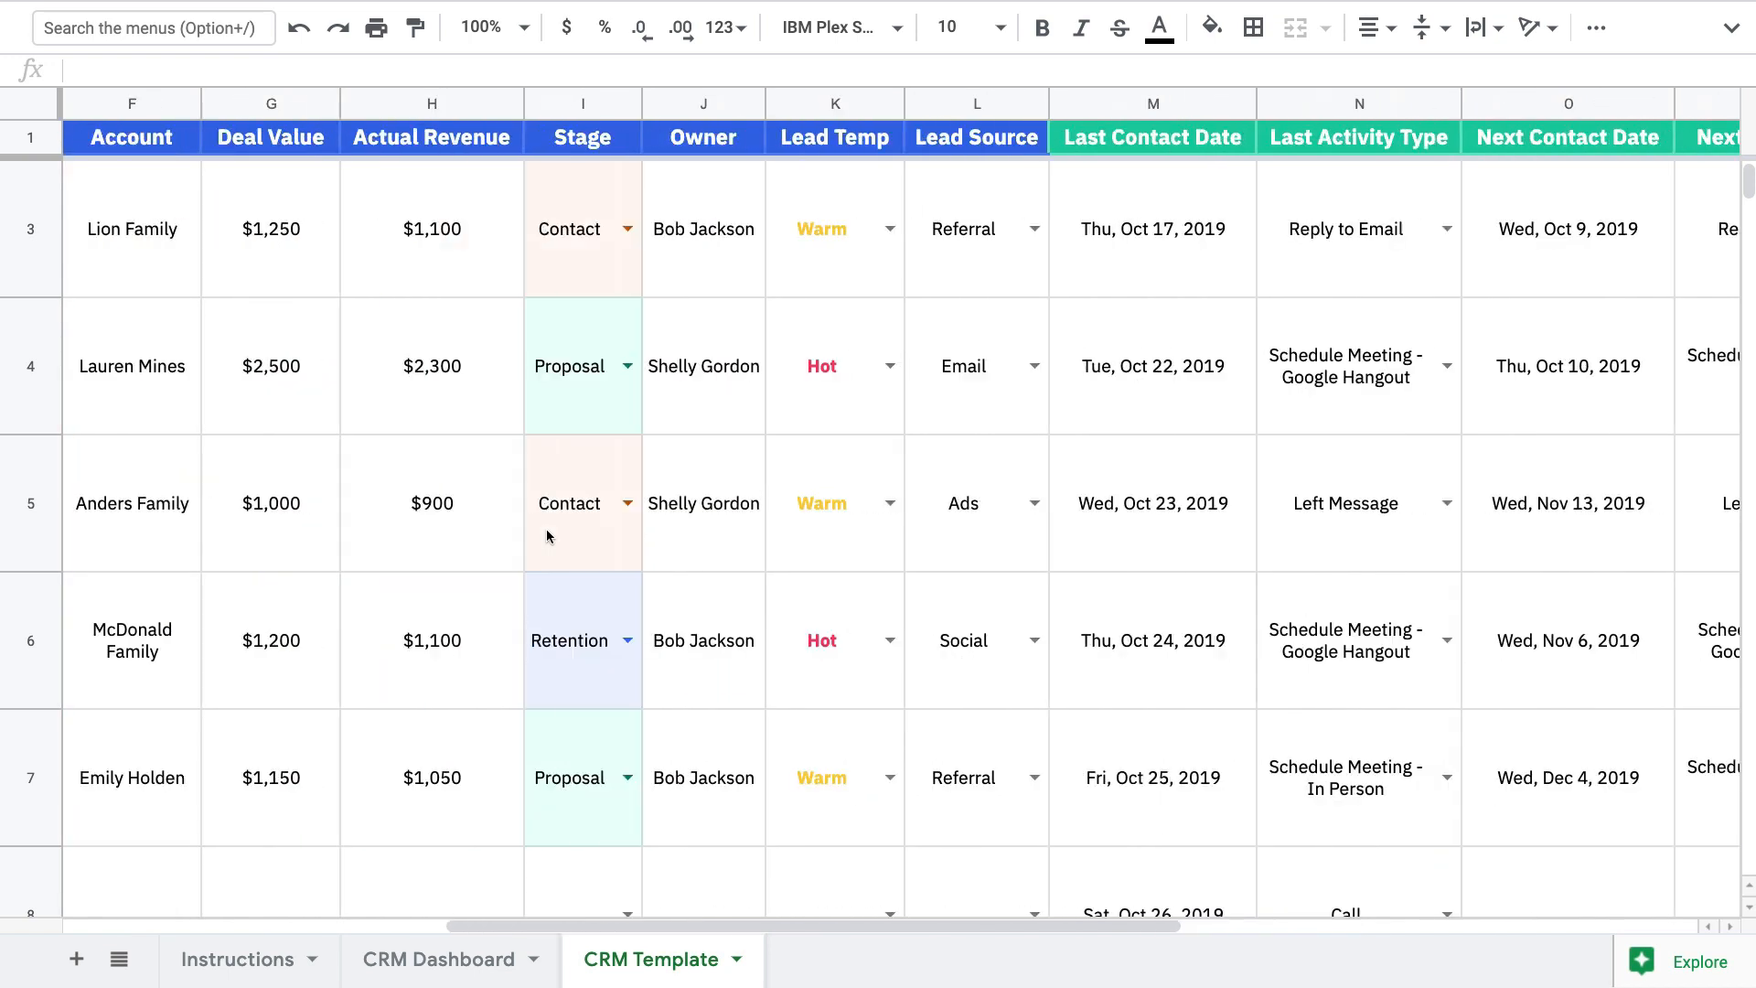
scroll(547, 536, left, 2)
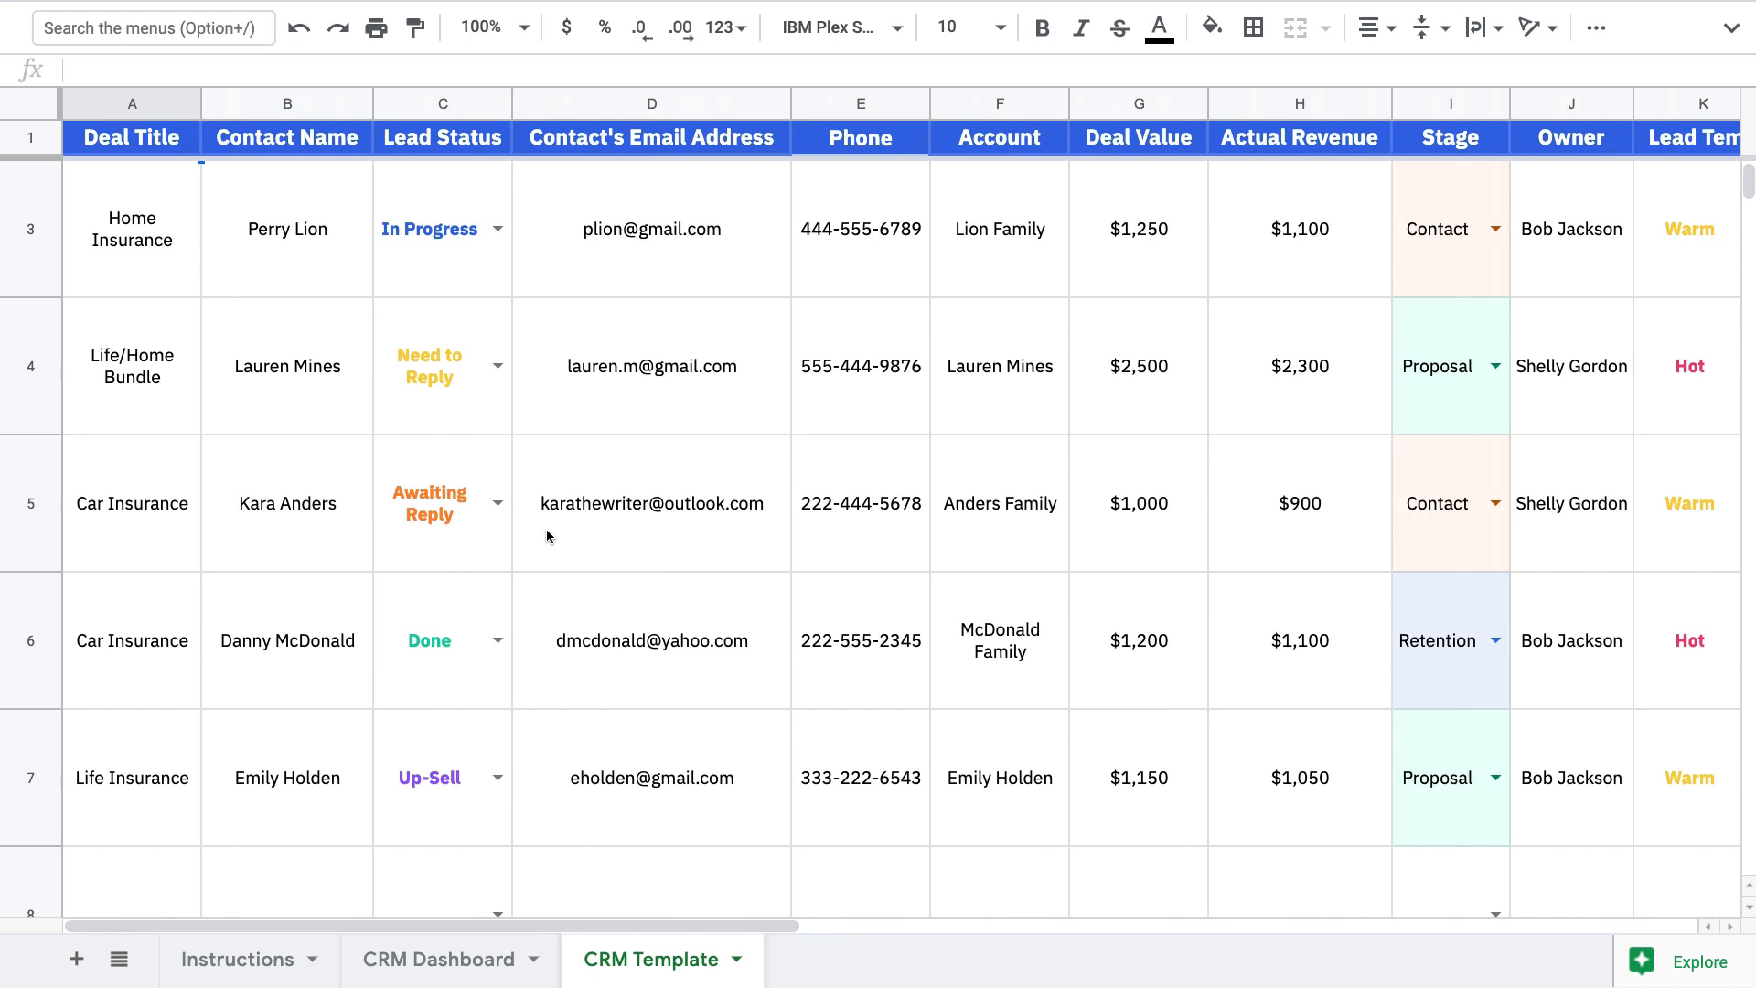
scroll(547, 536, up, 1)
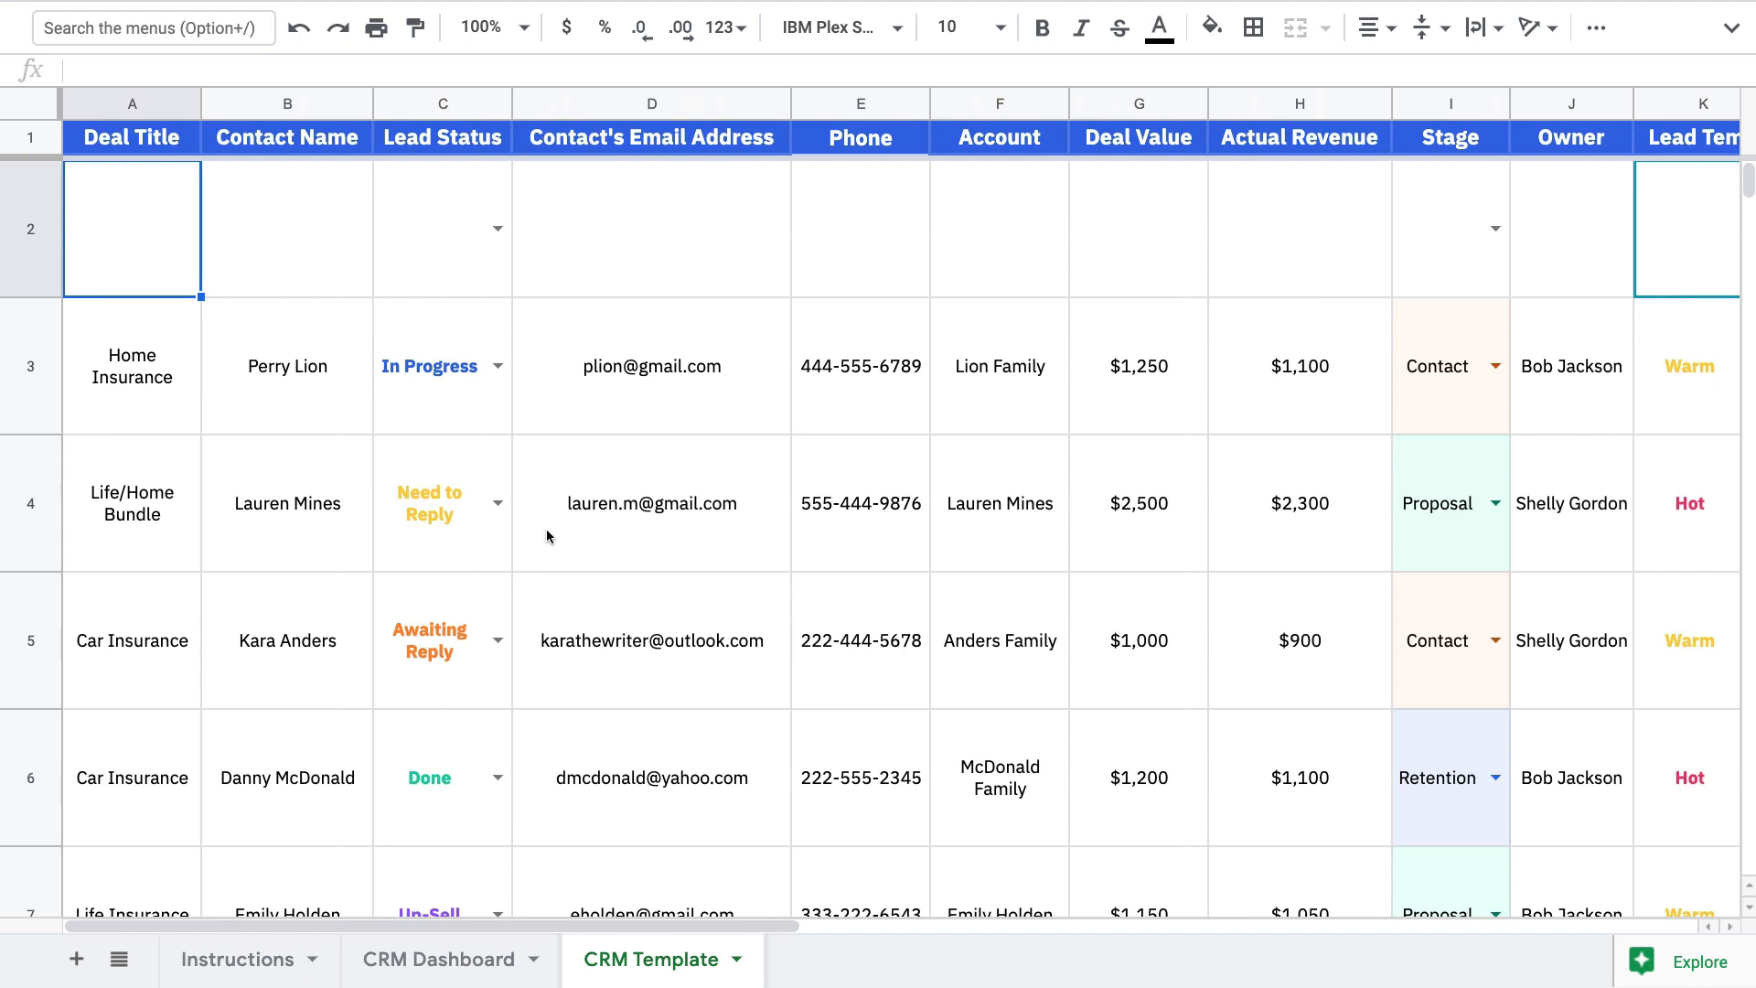
Enter deal title 'Auto - 2015 Toyota Corolla', the contact's name, and Lead Status In Progress in row 2
text(Auto - 20)
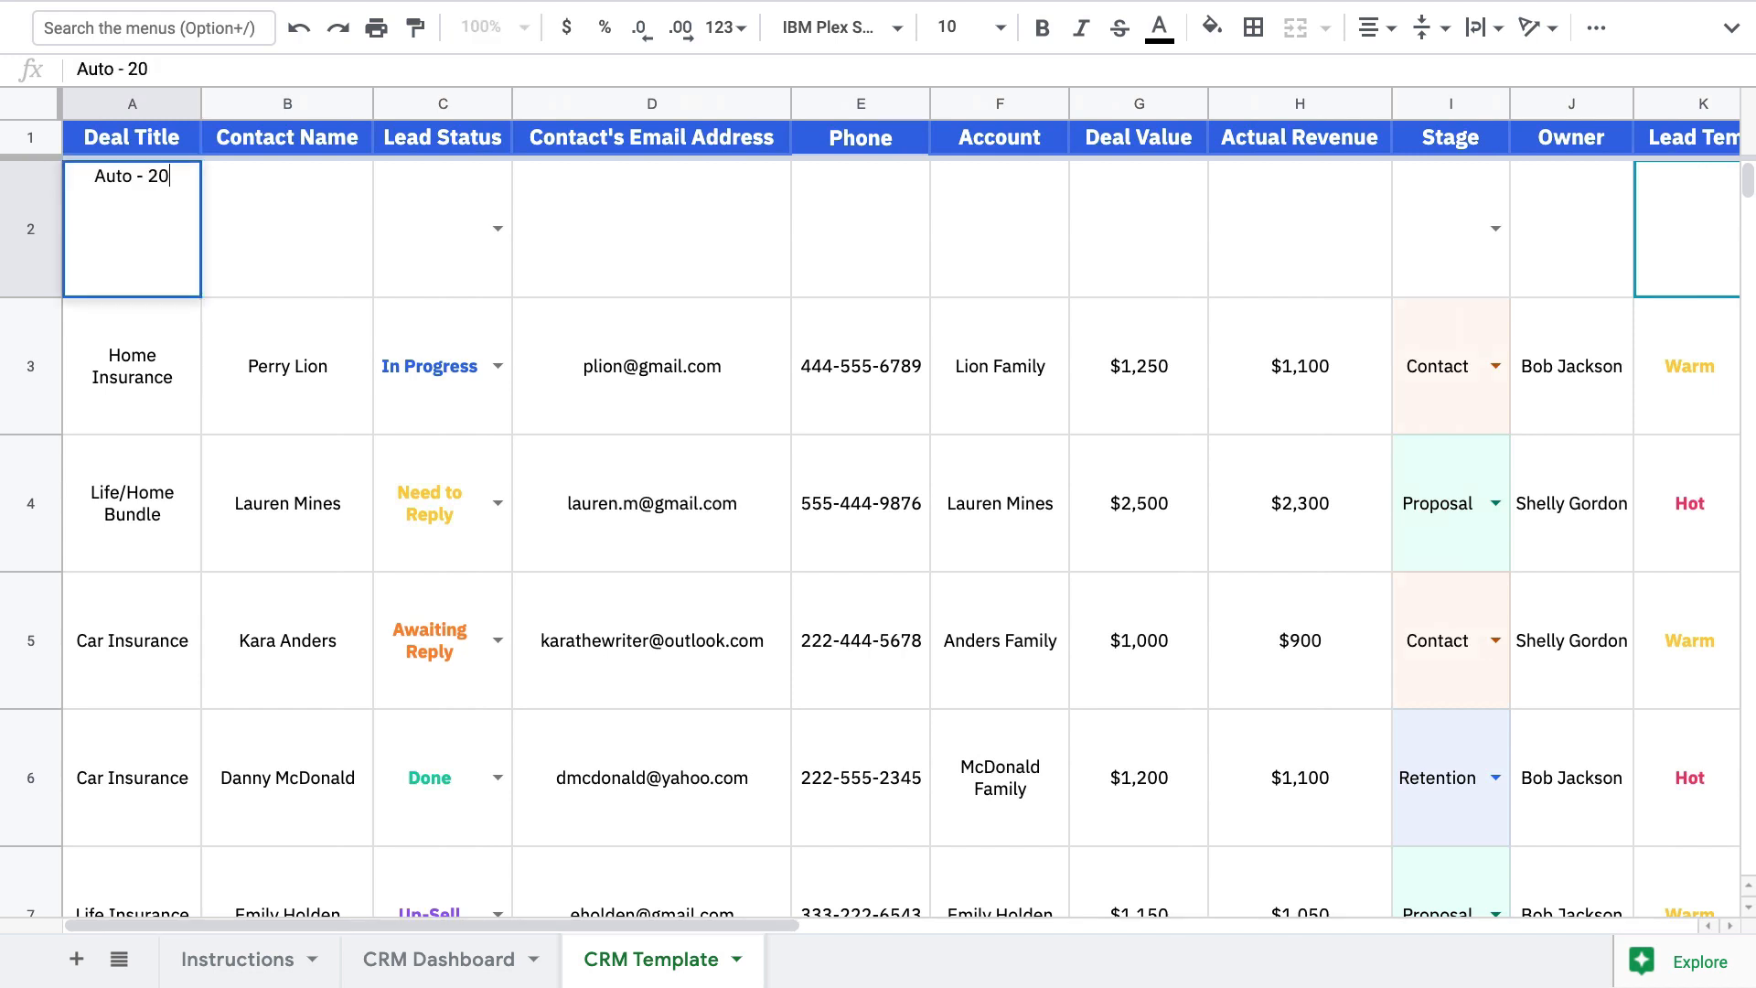
text(15 Toyota )
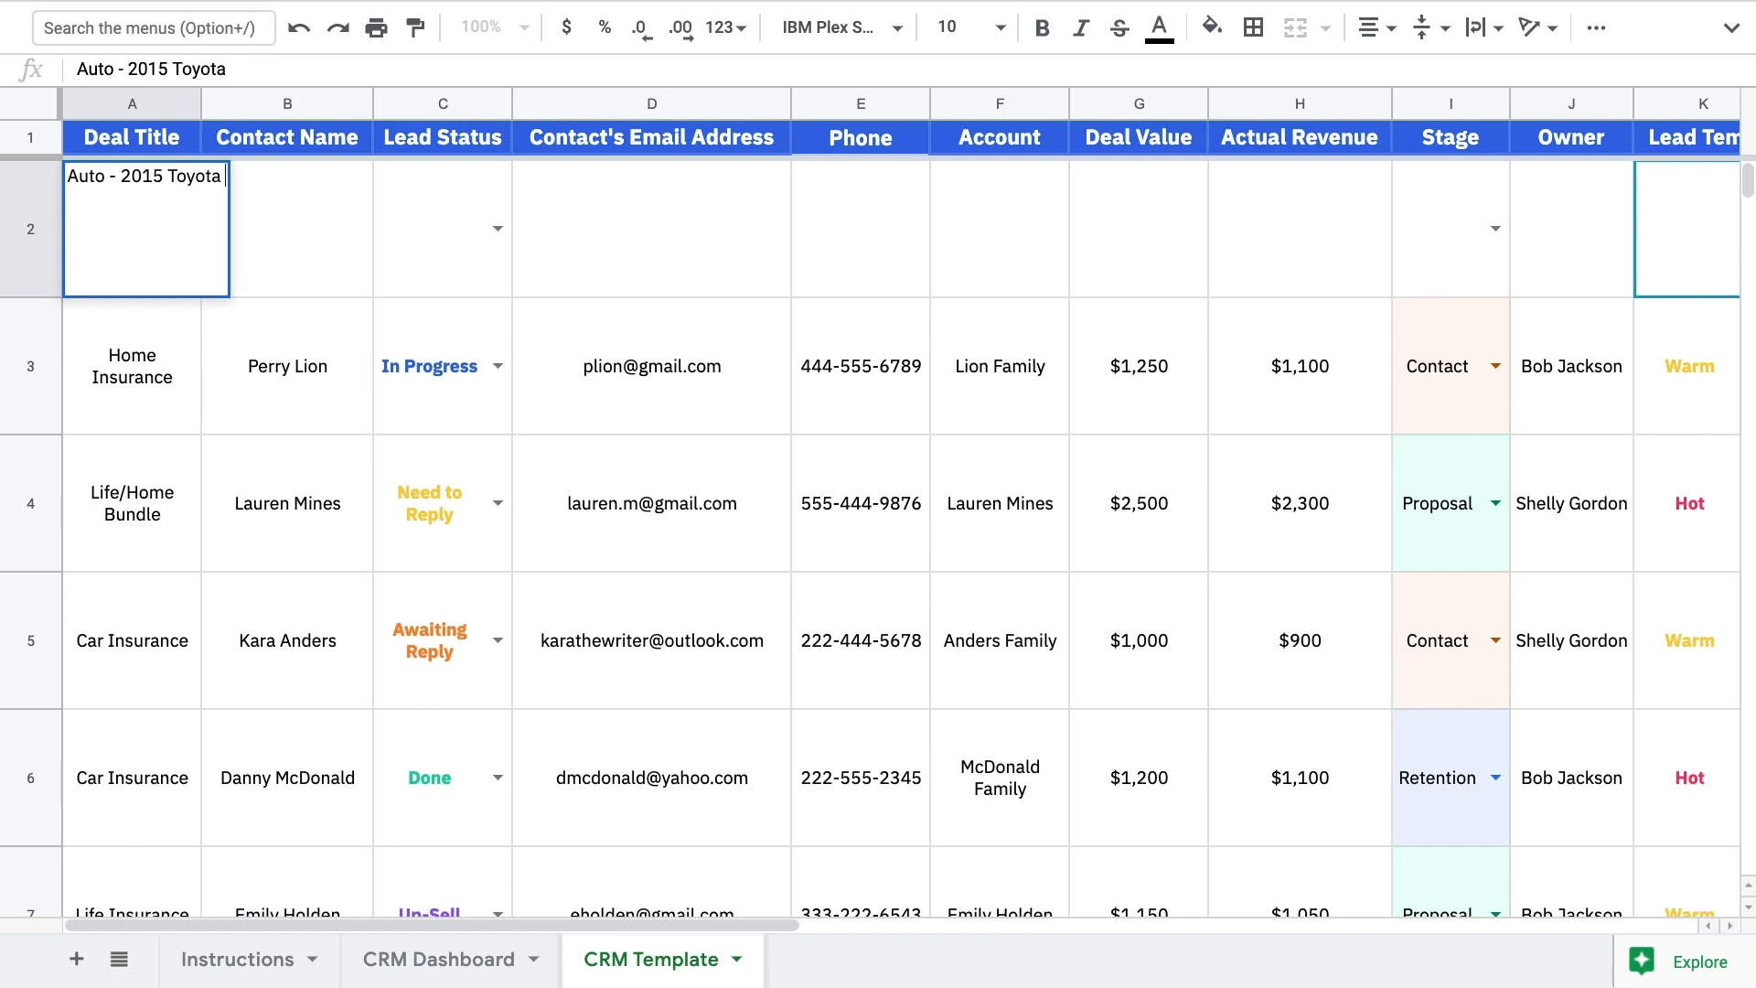
text(Corolla)
key(Tab)
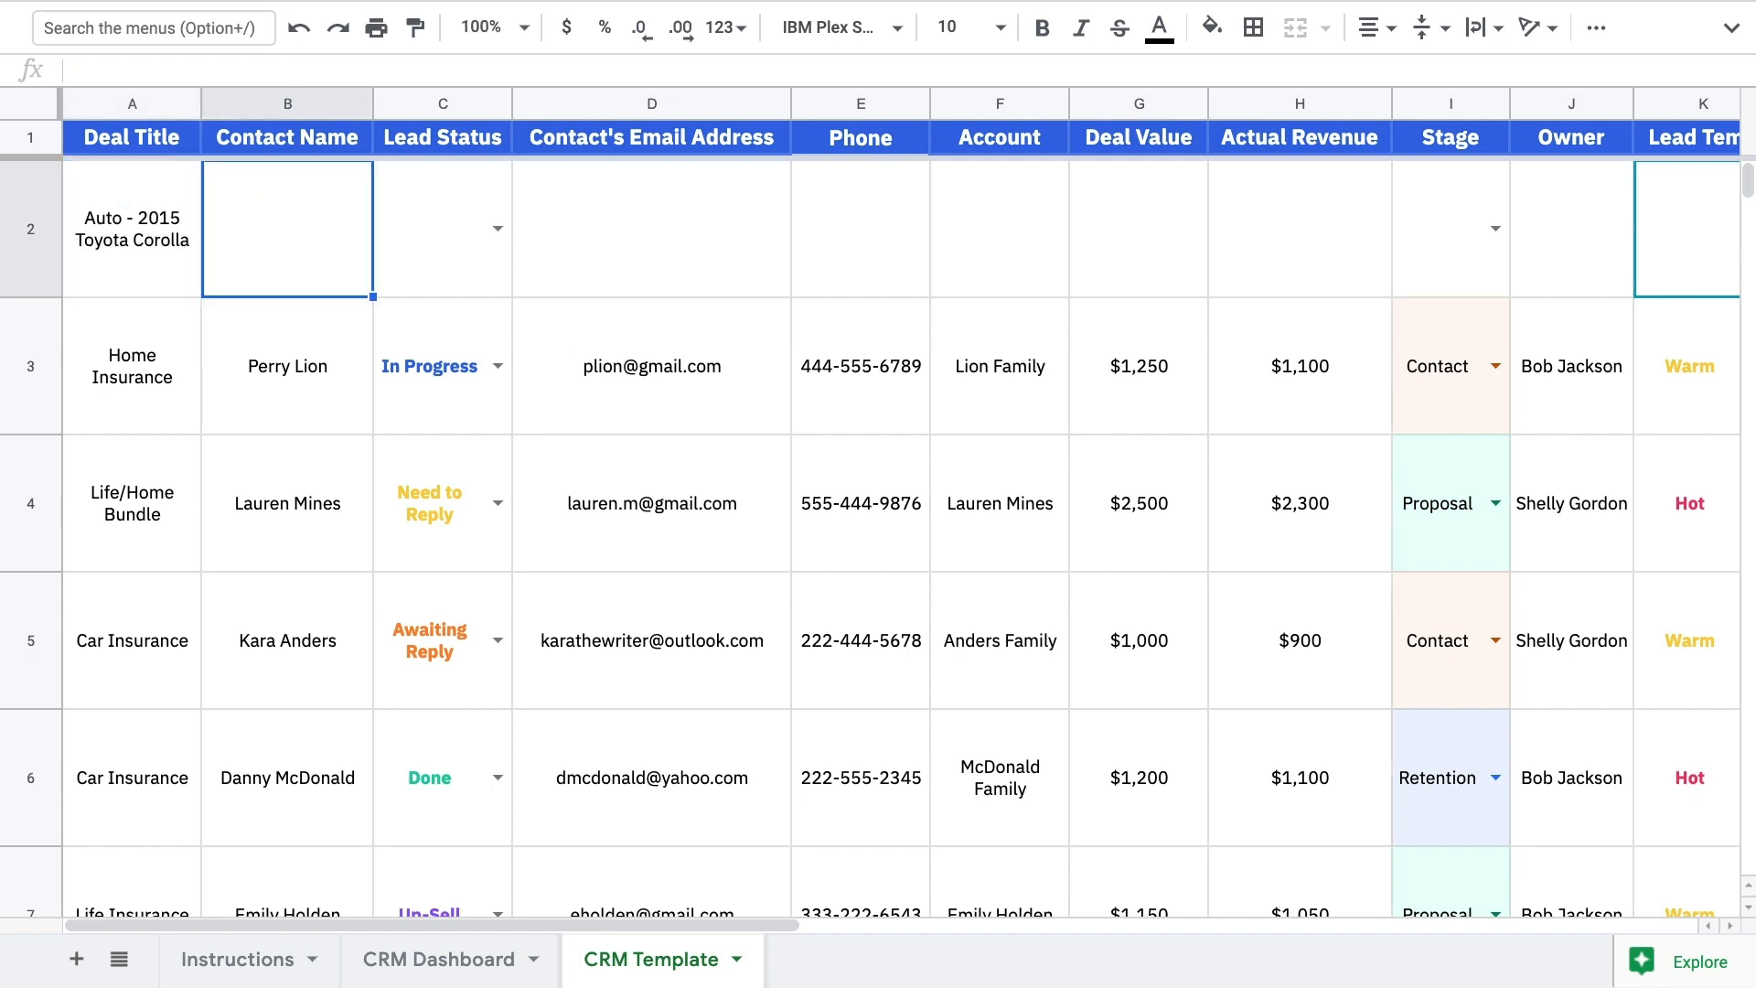
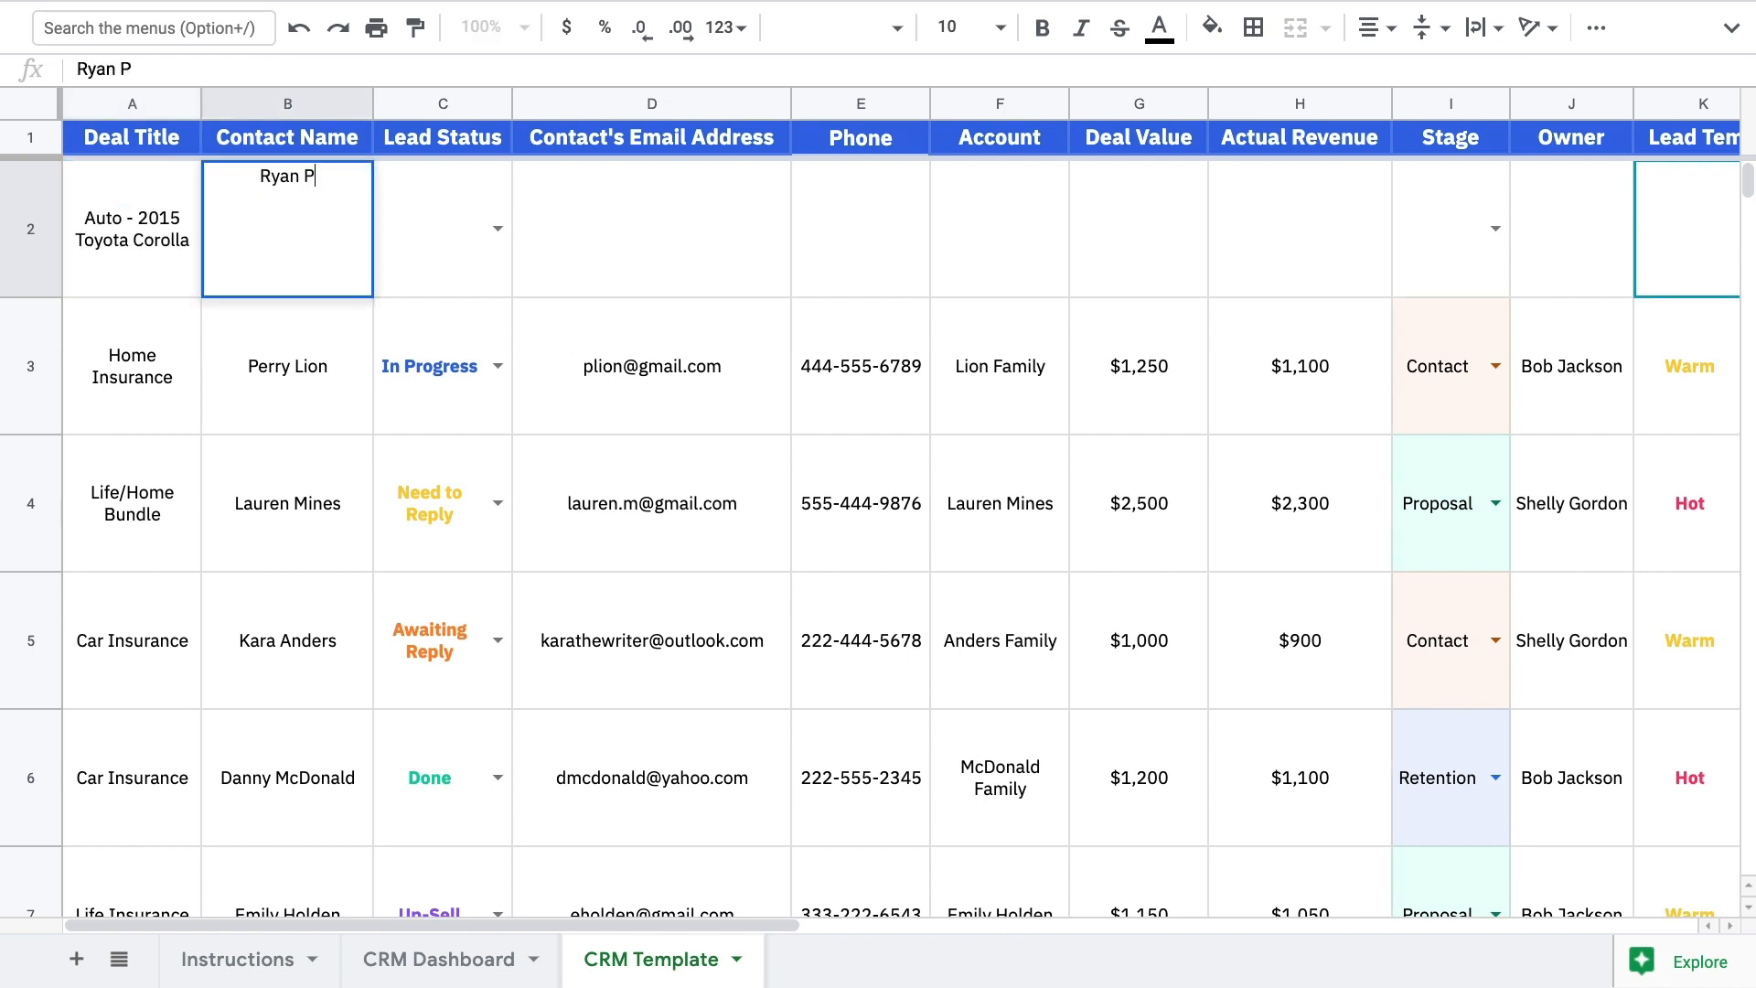
click(498, 230)
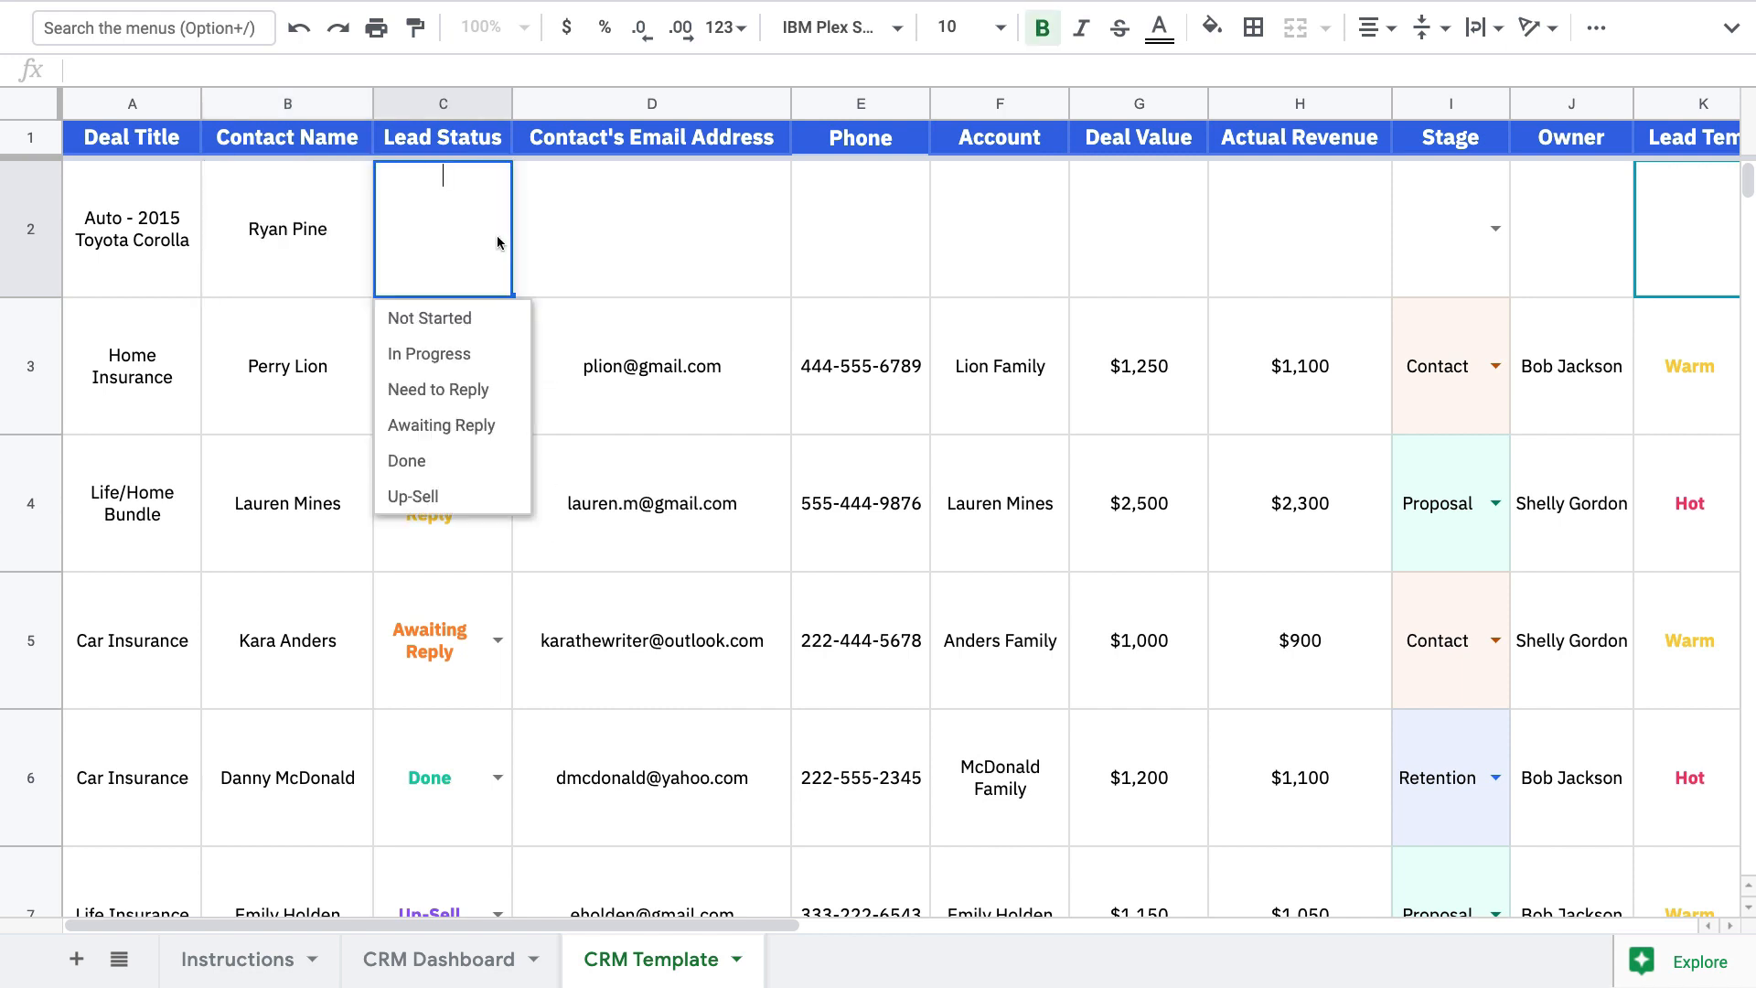
click(459, 351)
click(581, 269)
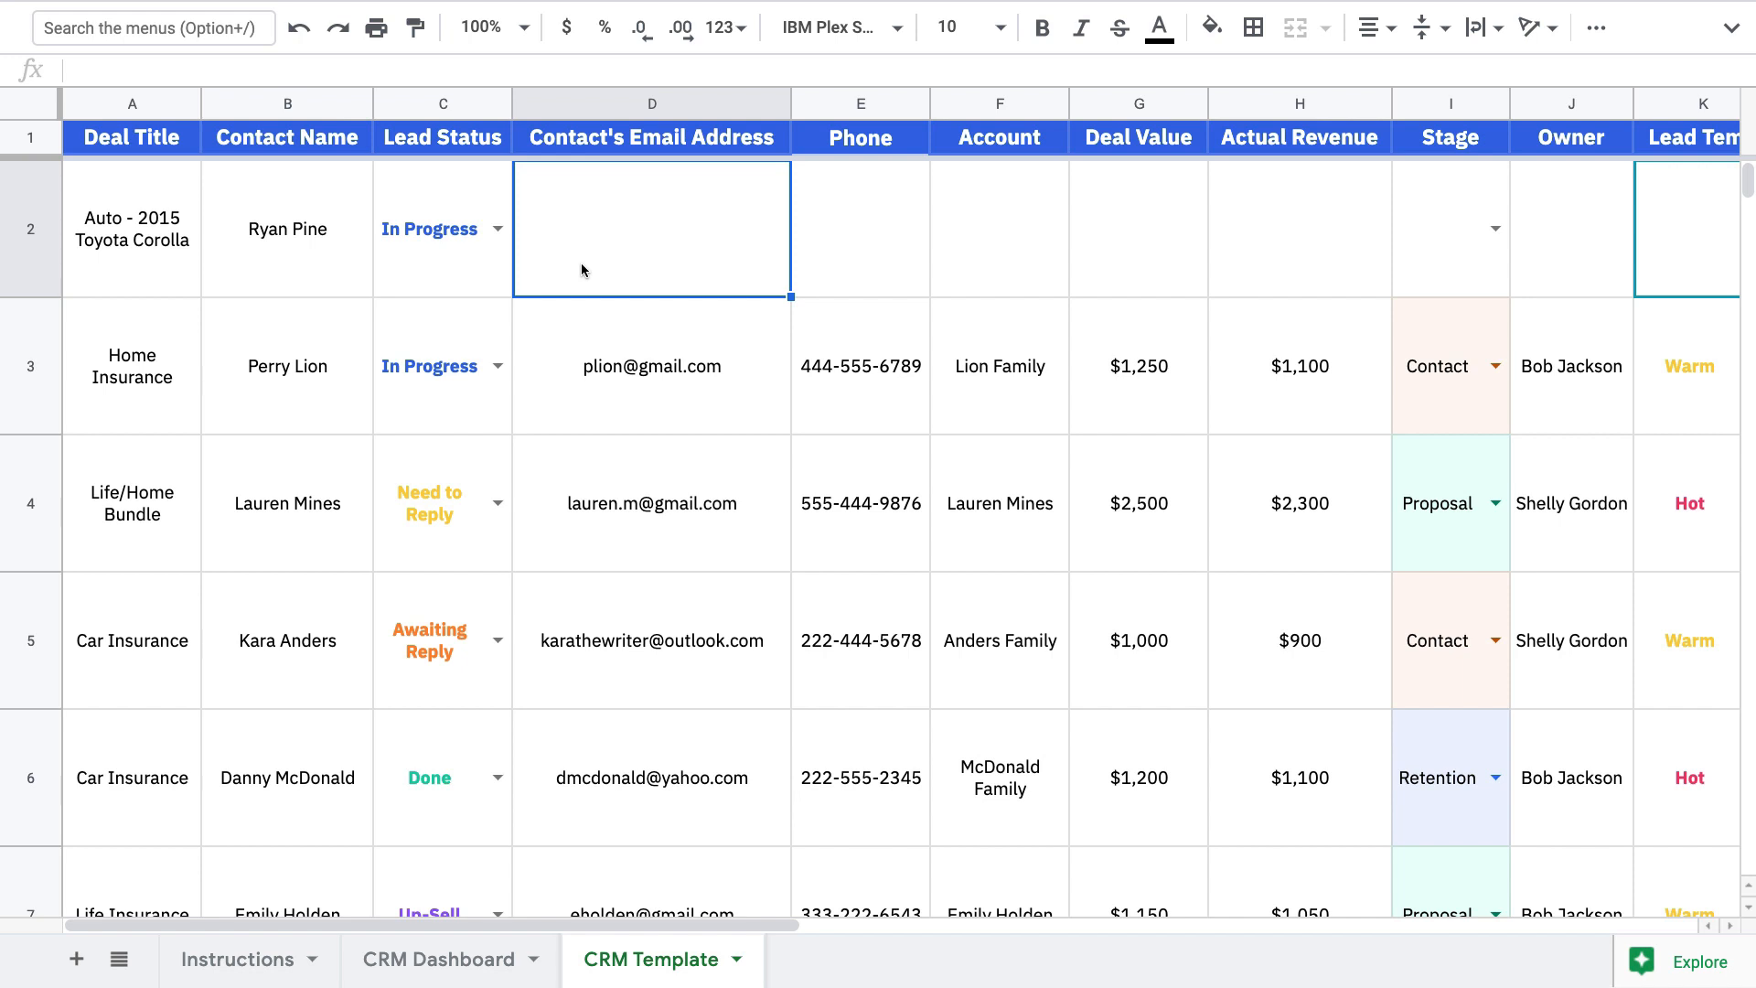
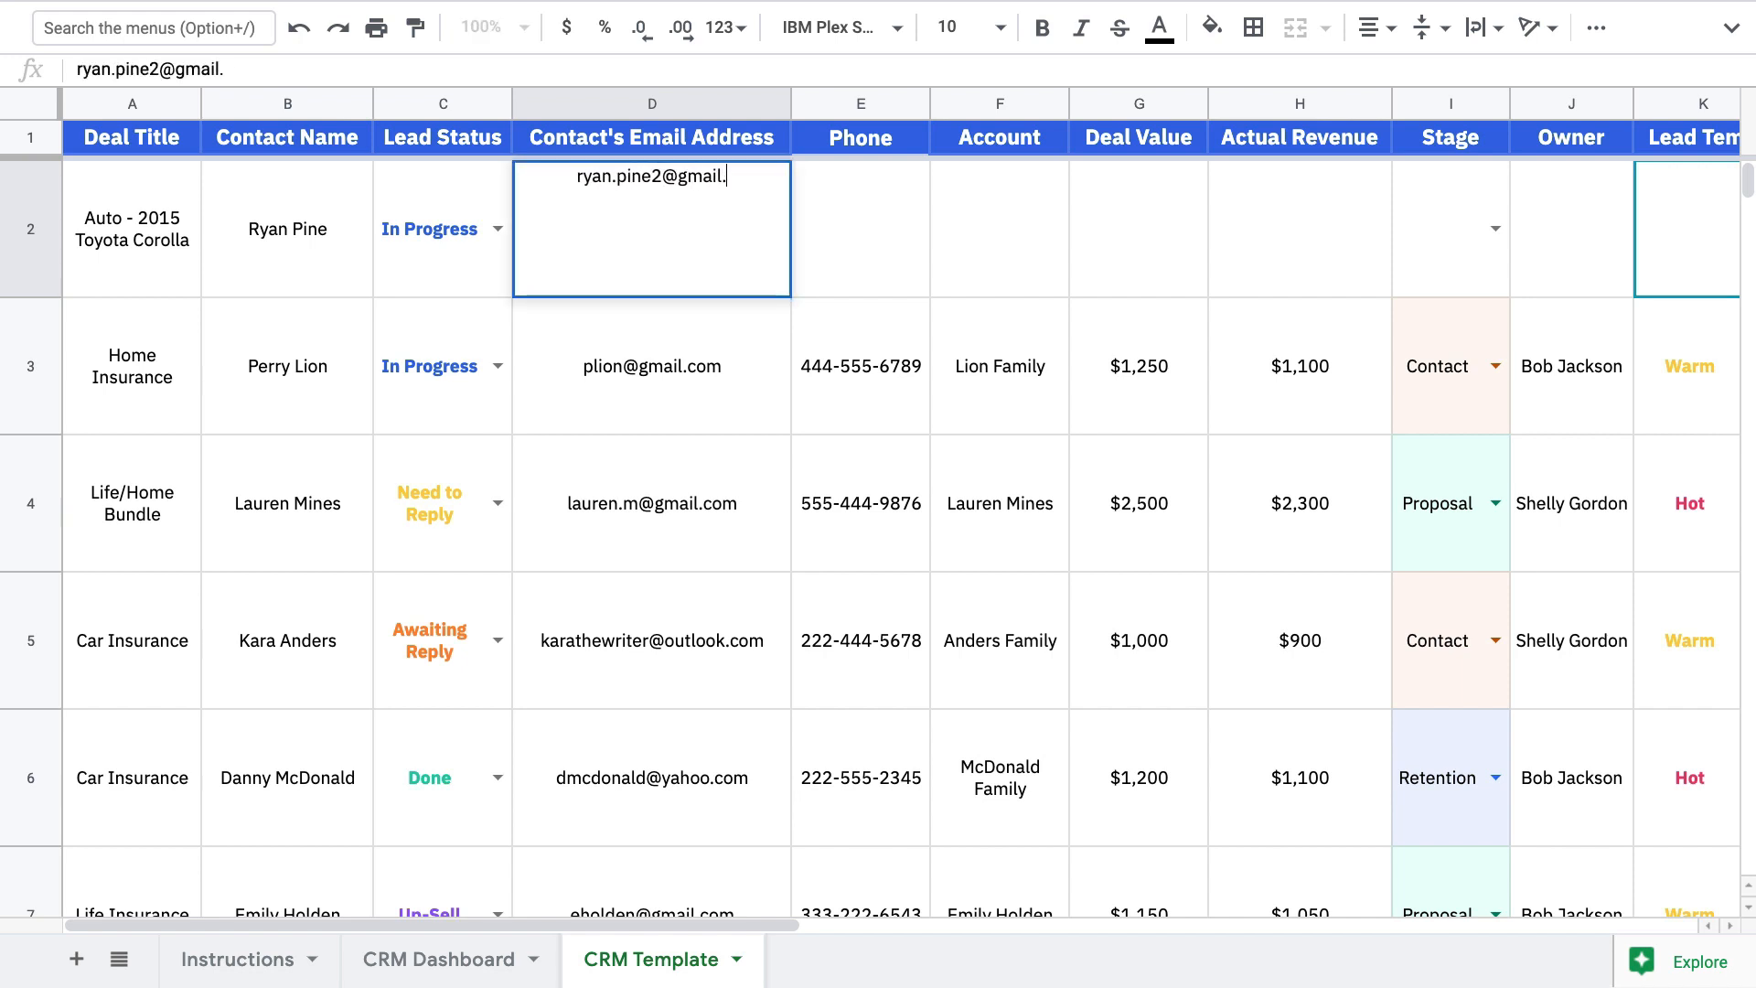
Fill in the new deal's contact email, phone number and account name
key(Tab)
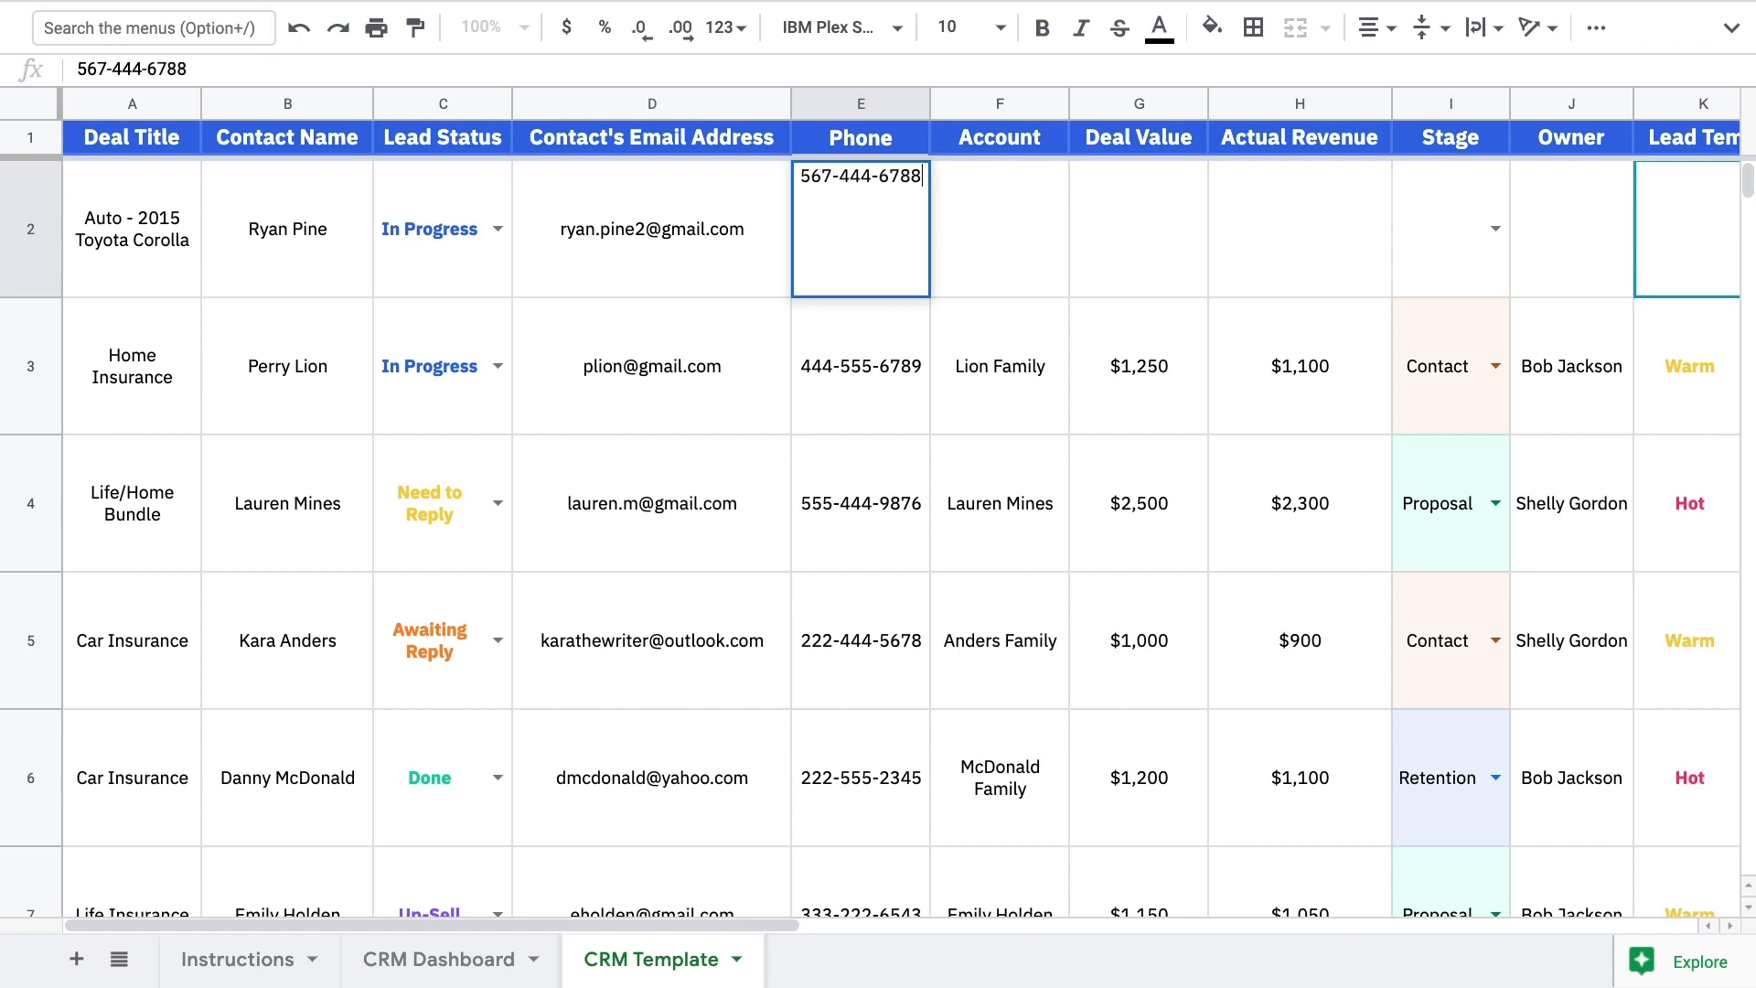
key(Tab)
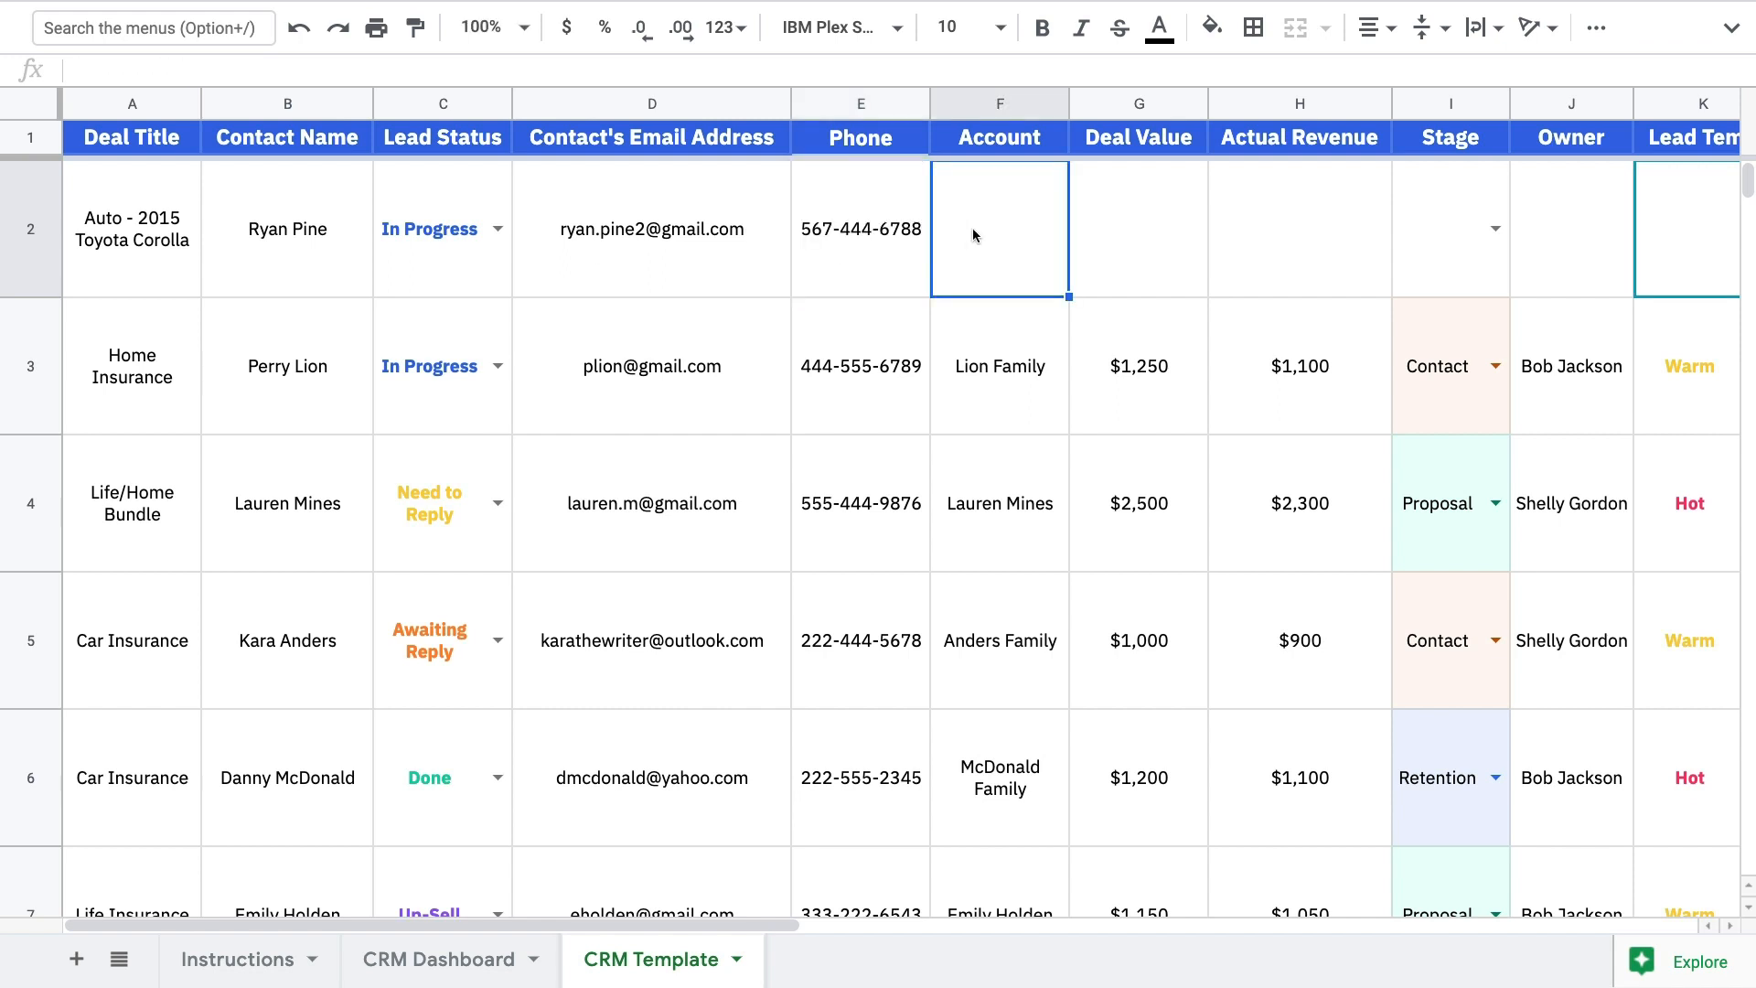
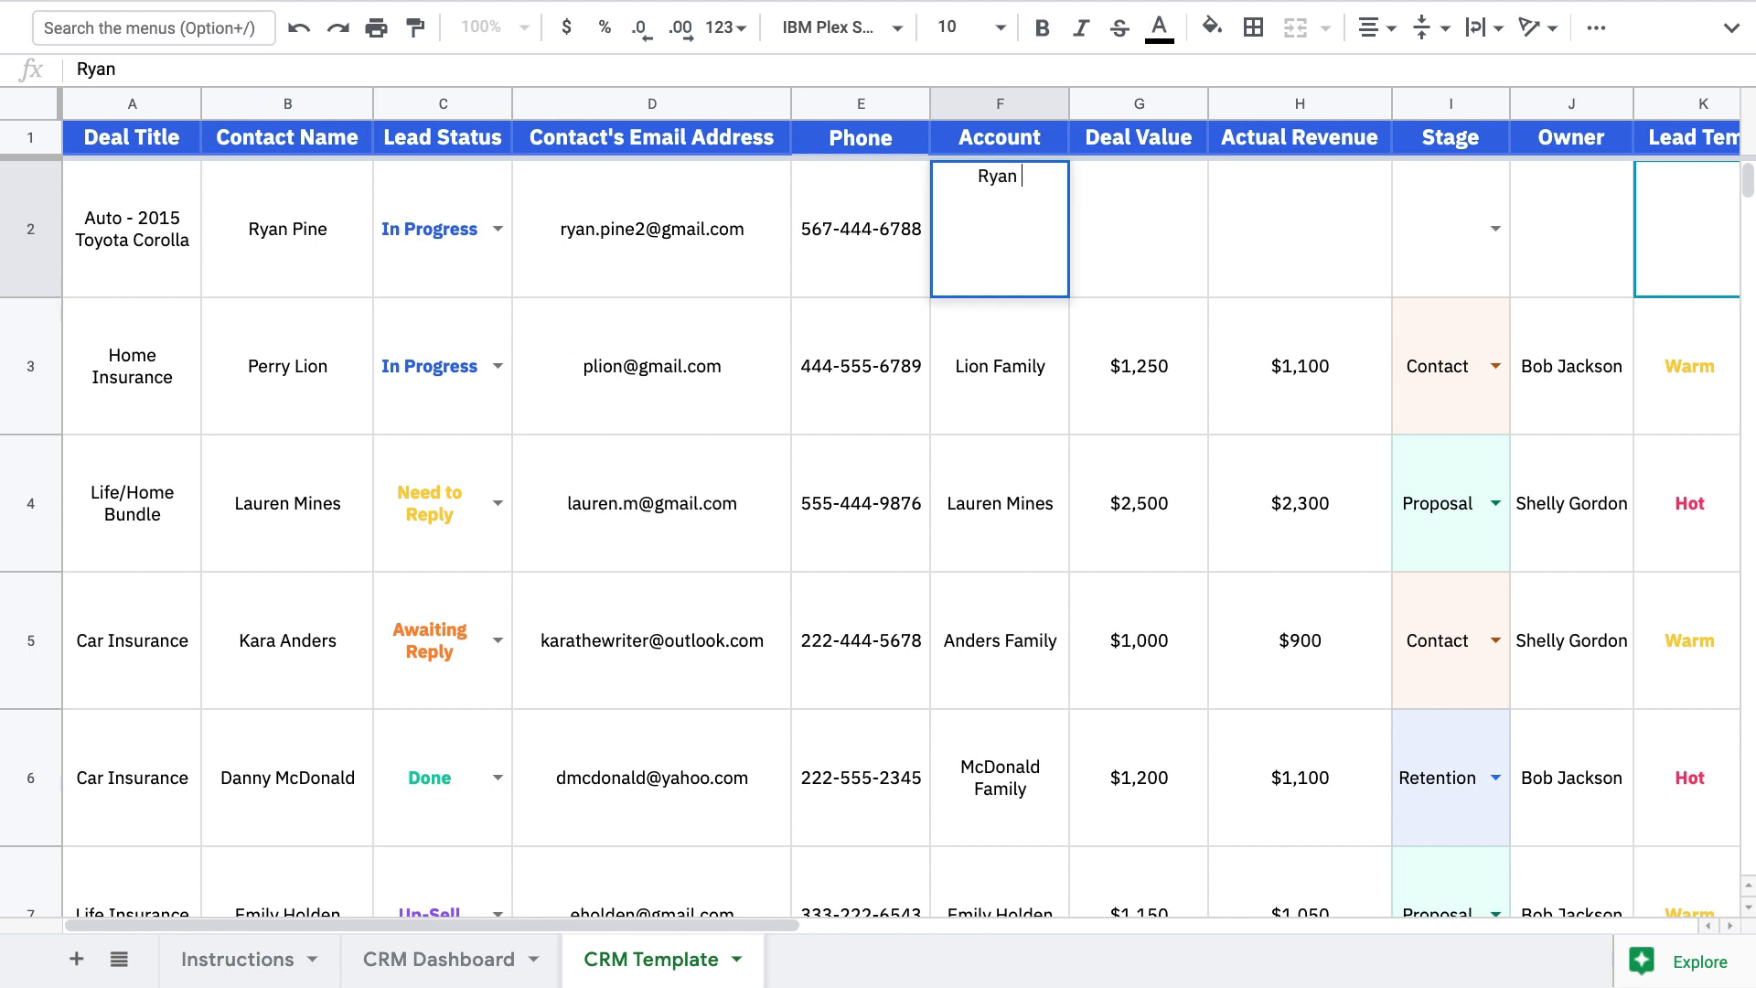
click(1117, 213)
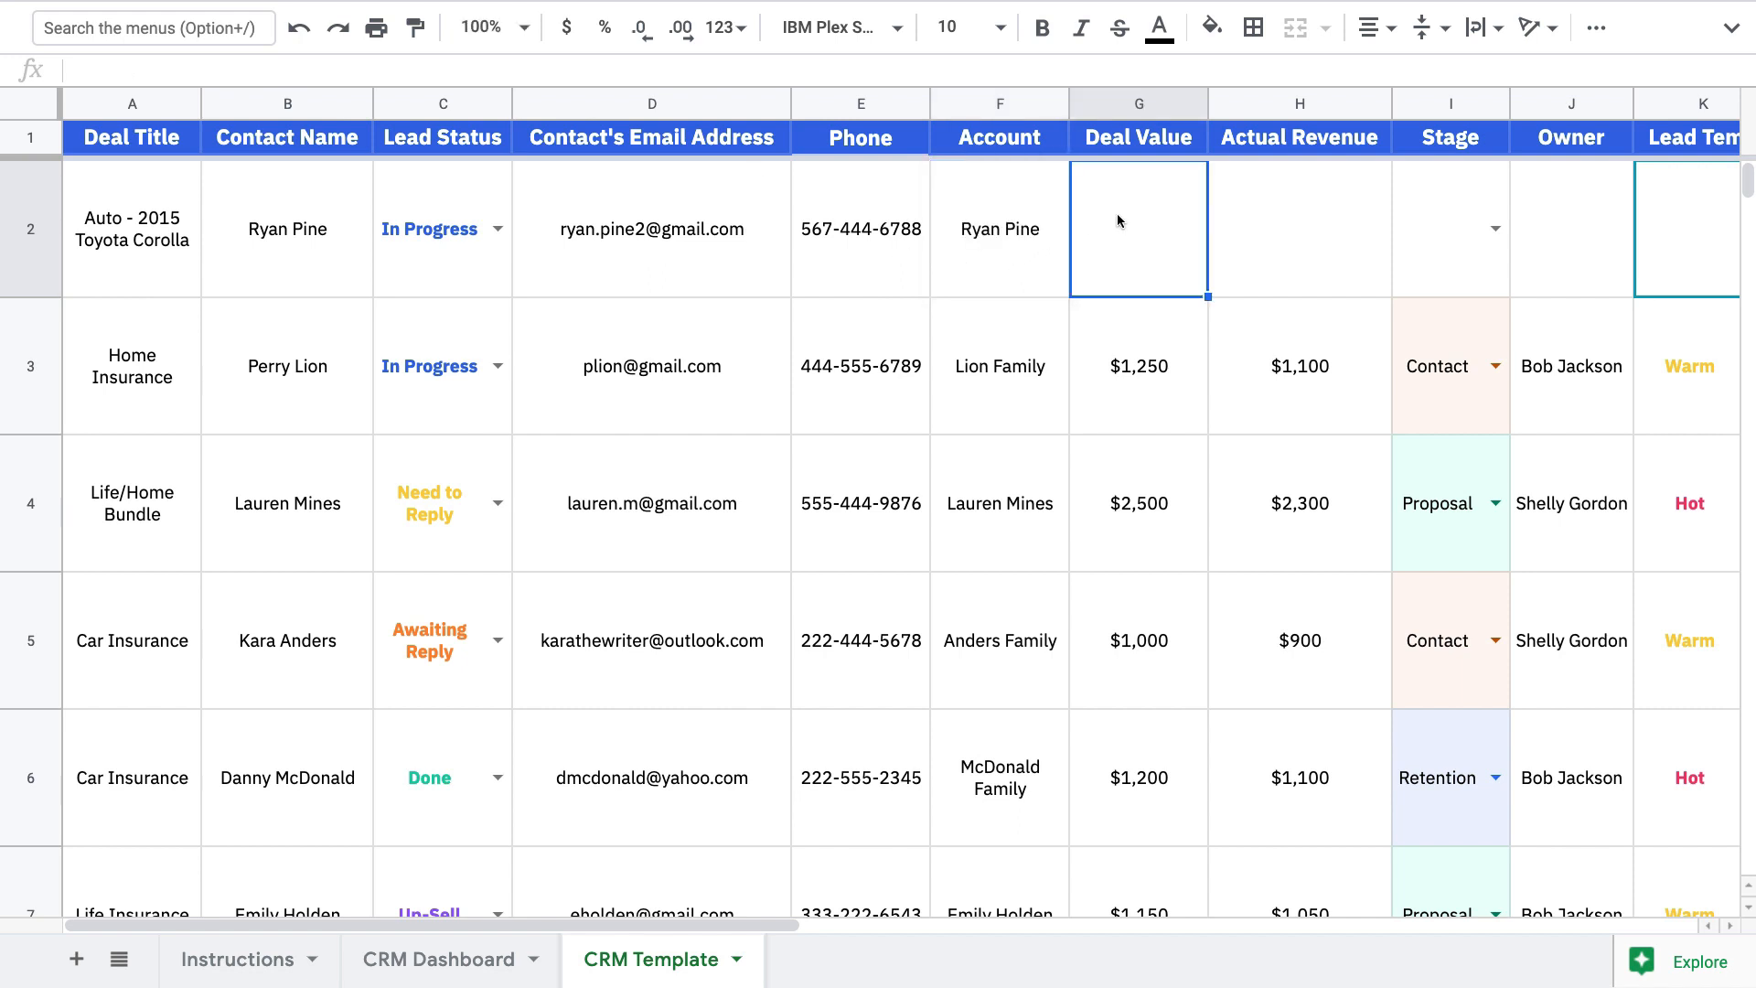
Set deal value 1500, revenue 1200, and Stage Qualifying for the new deal
text(1500)
key(Tab)
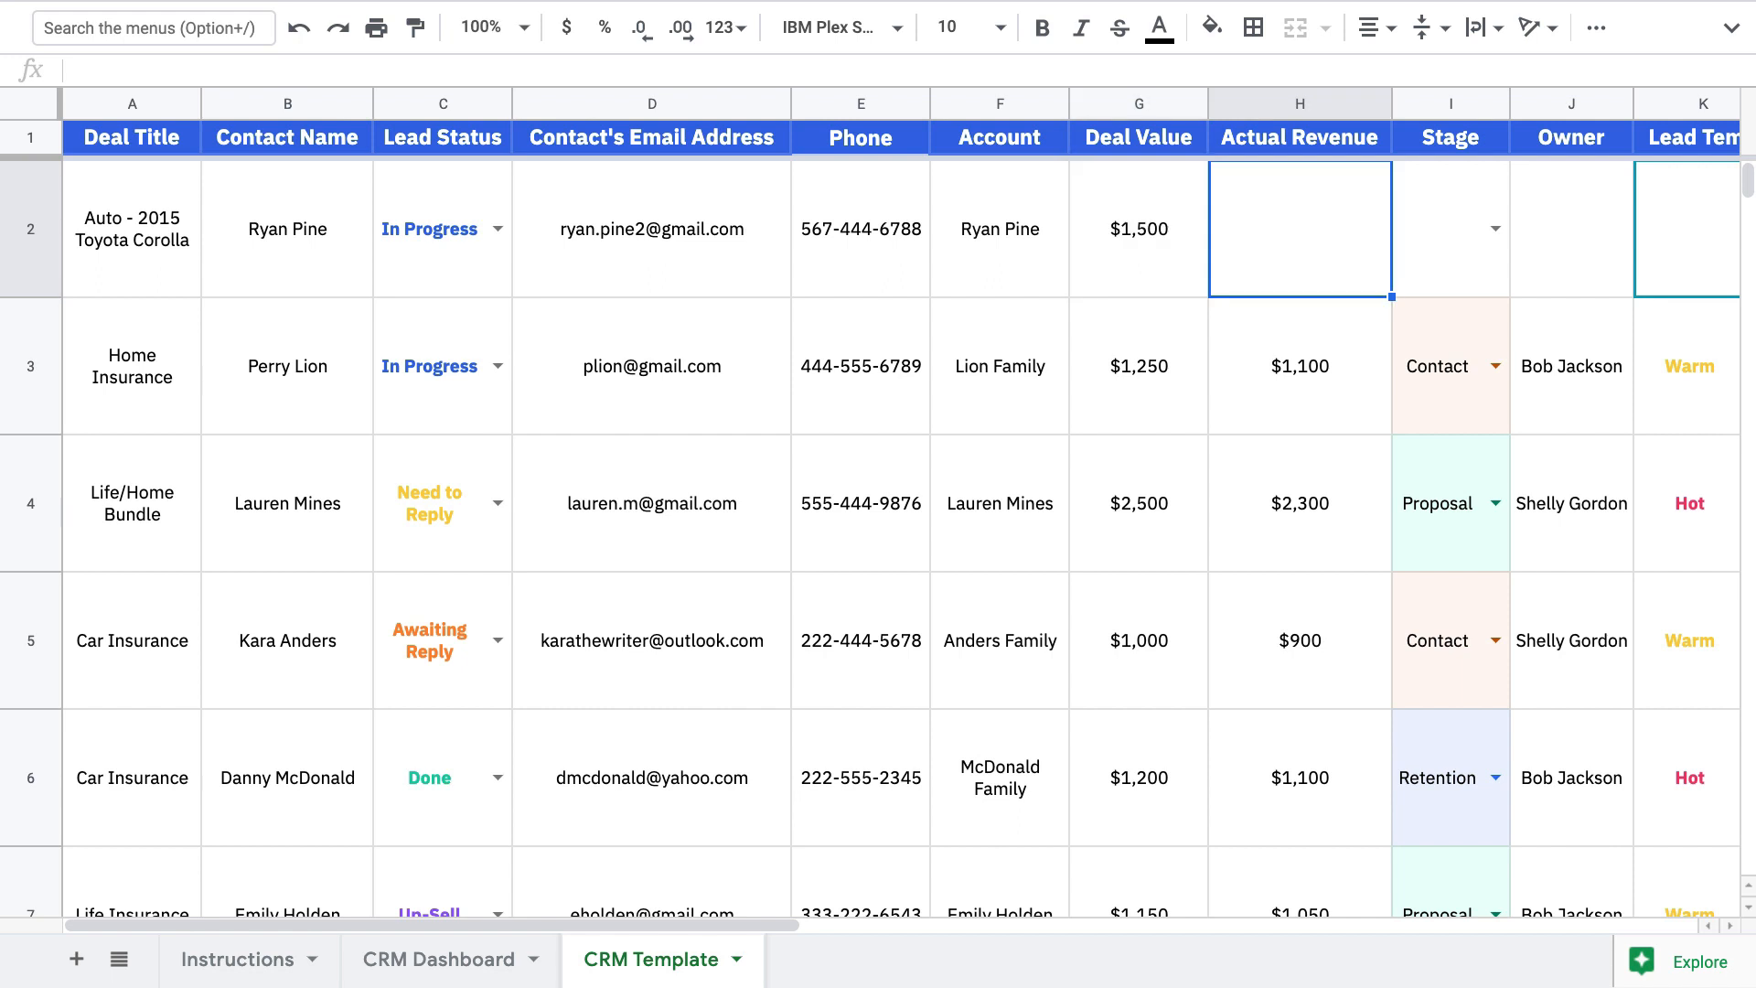
text(1200)
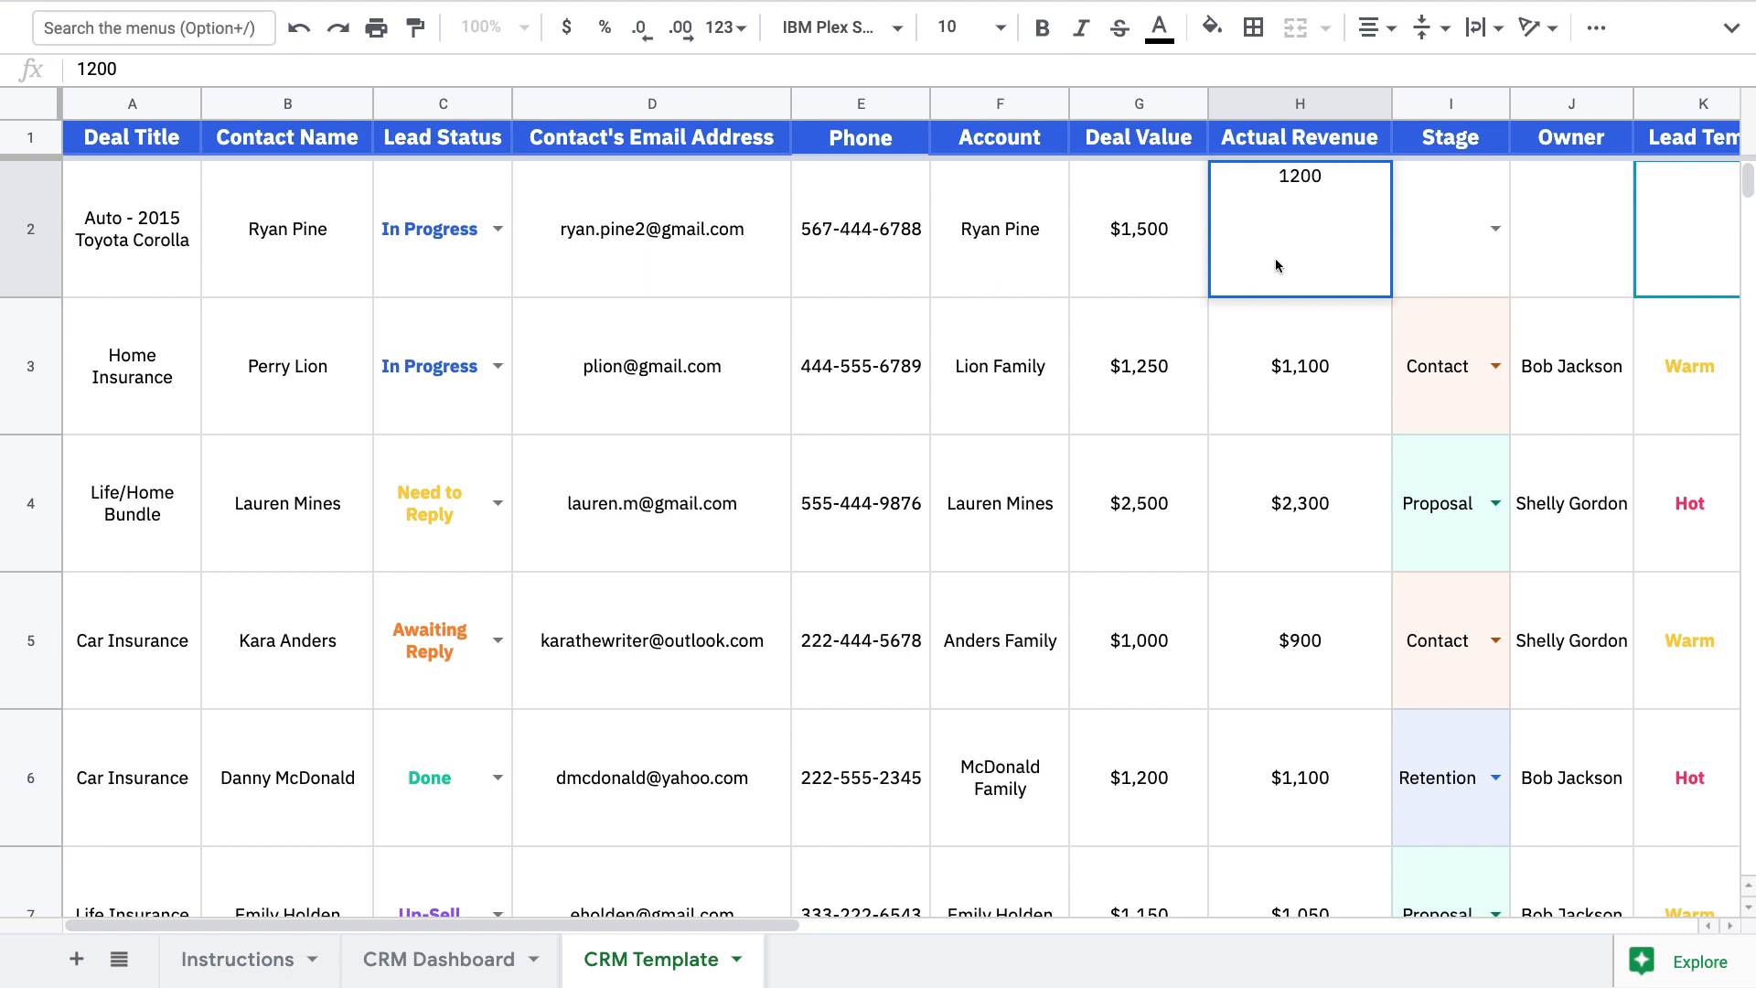
click(1489, 232)
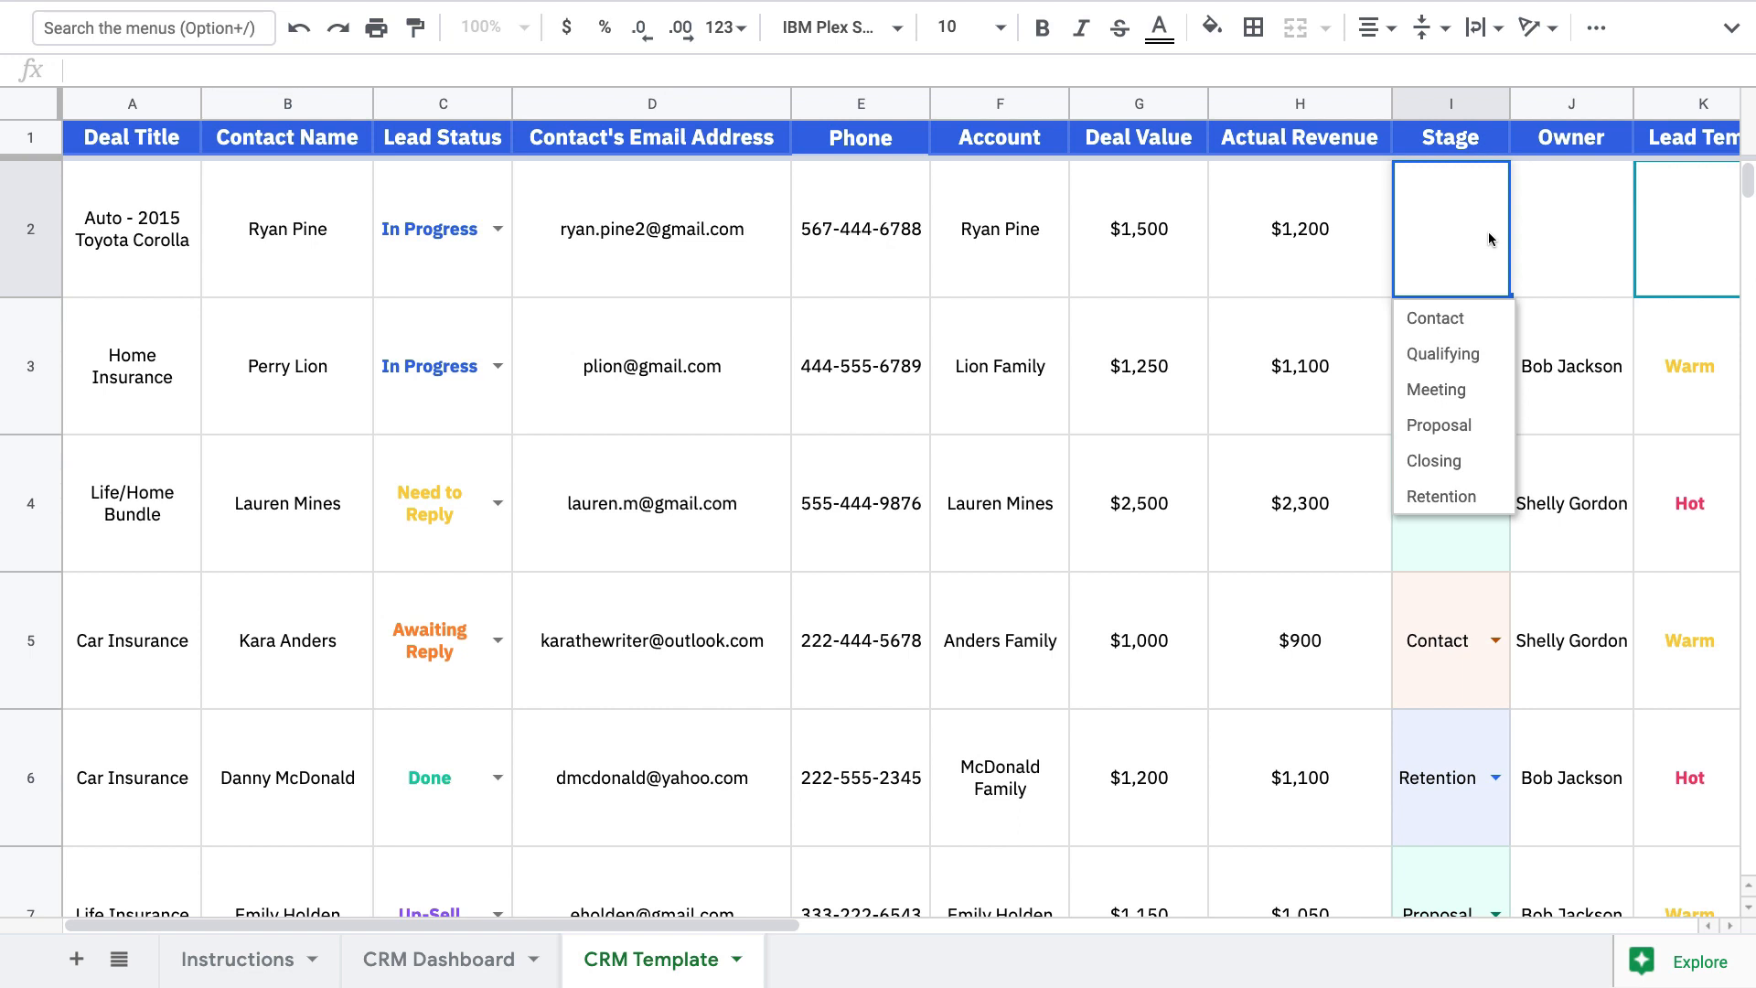
click(1463, 354)
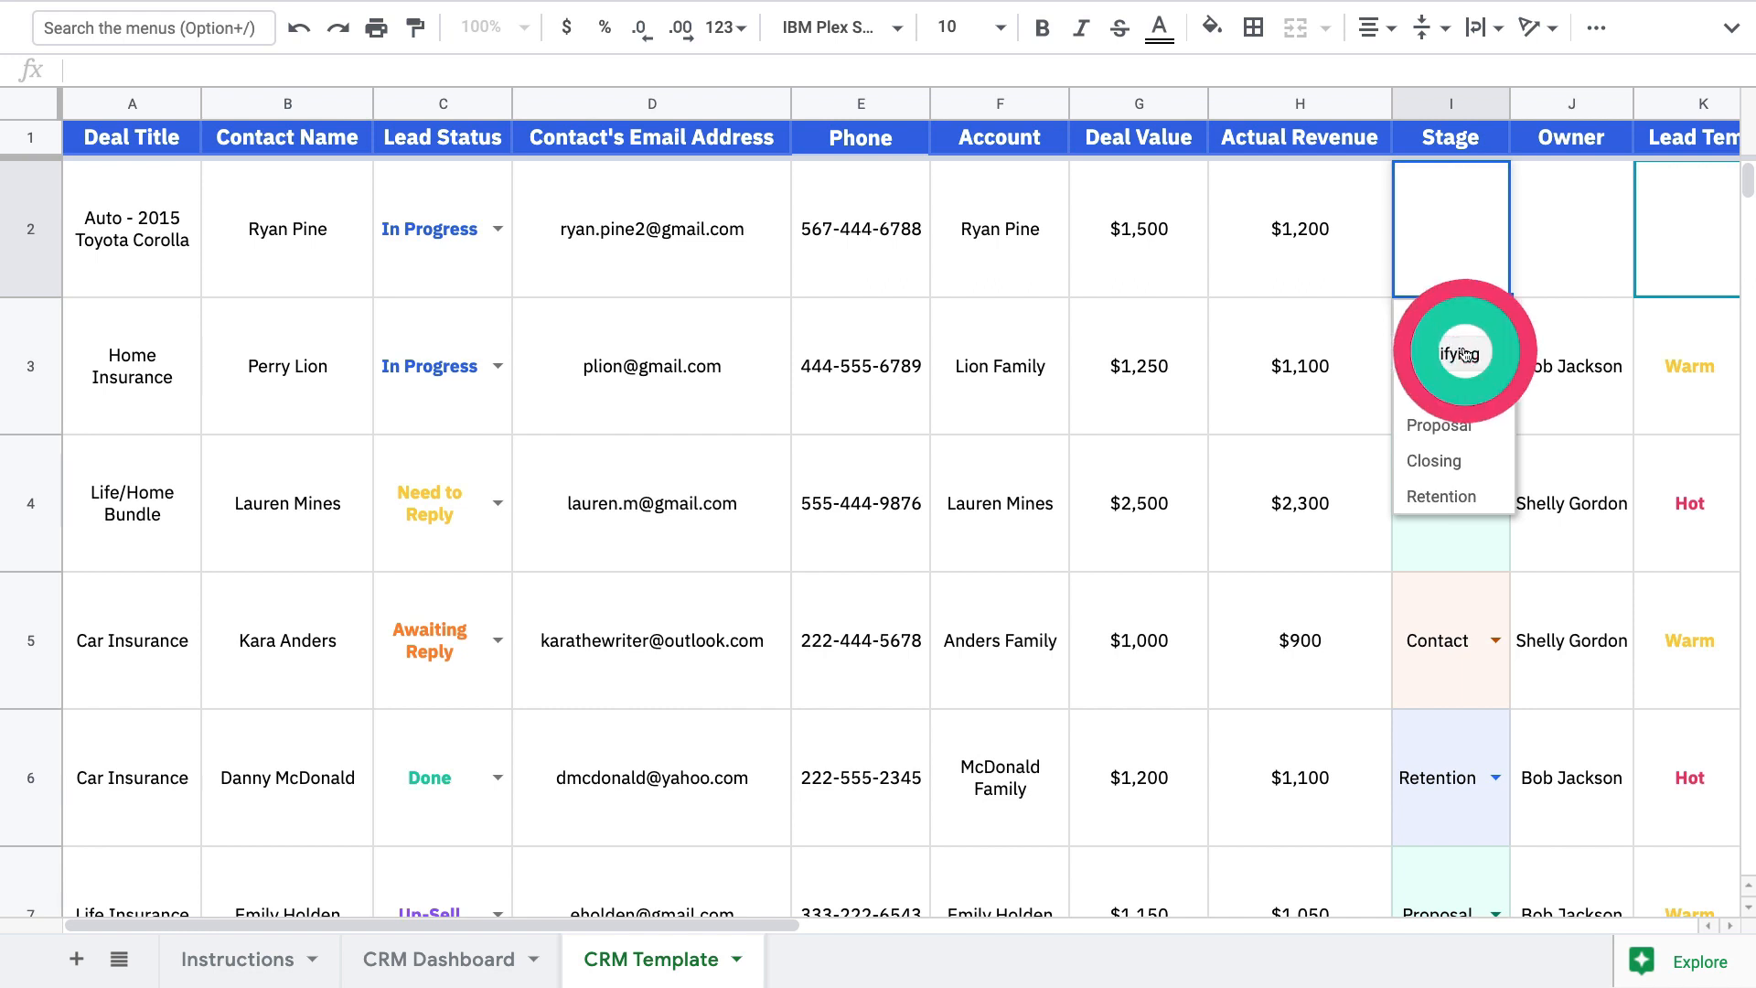
Assign the suggested owner and set Lead Temp to Warm
click(1554, 259)
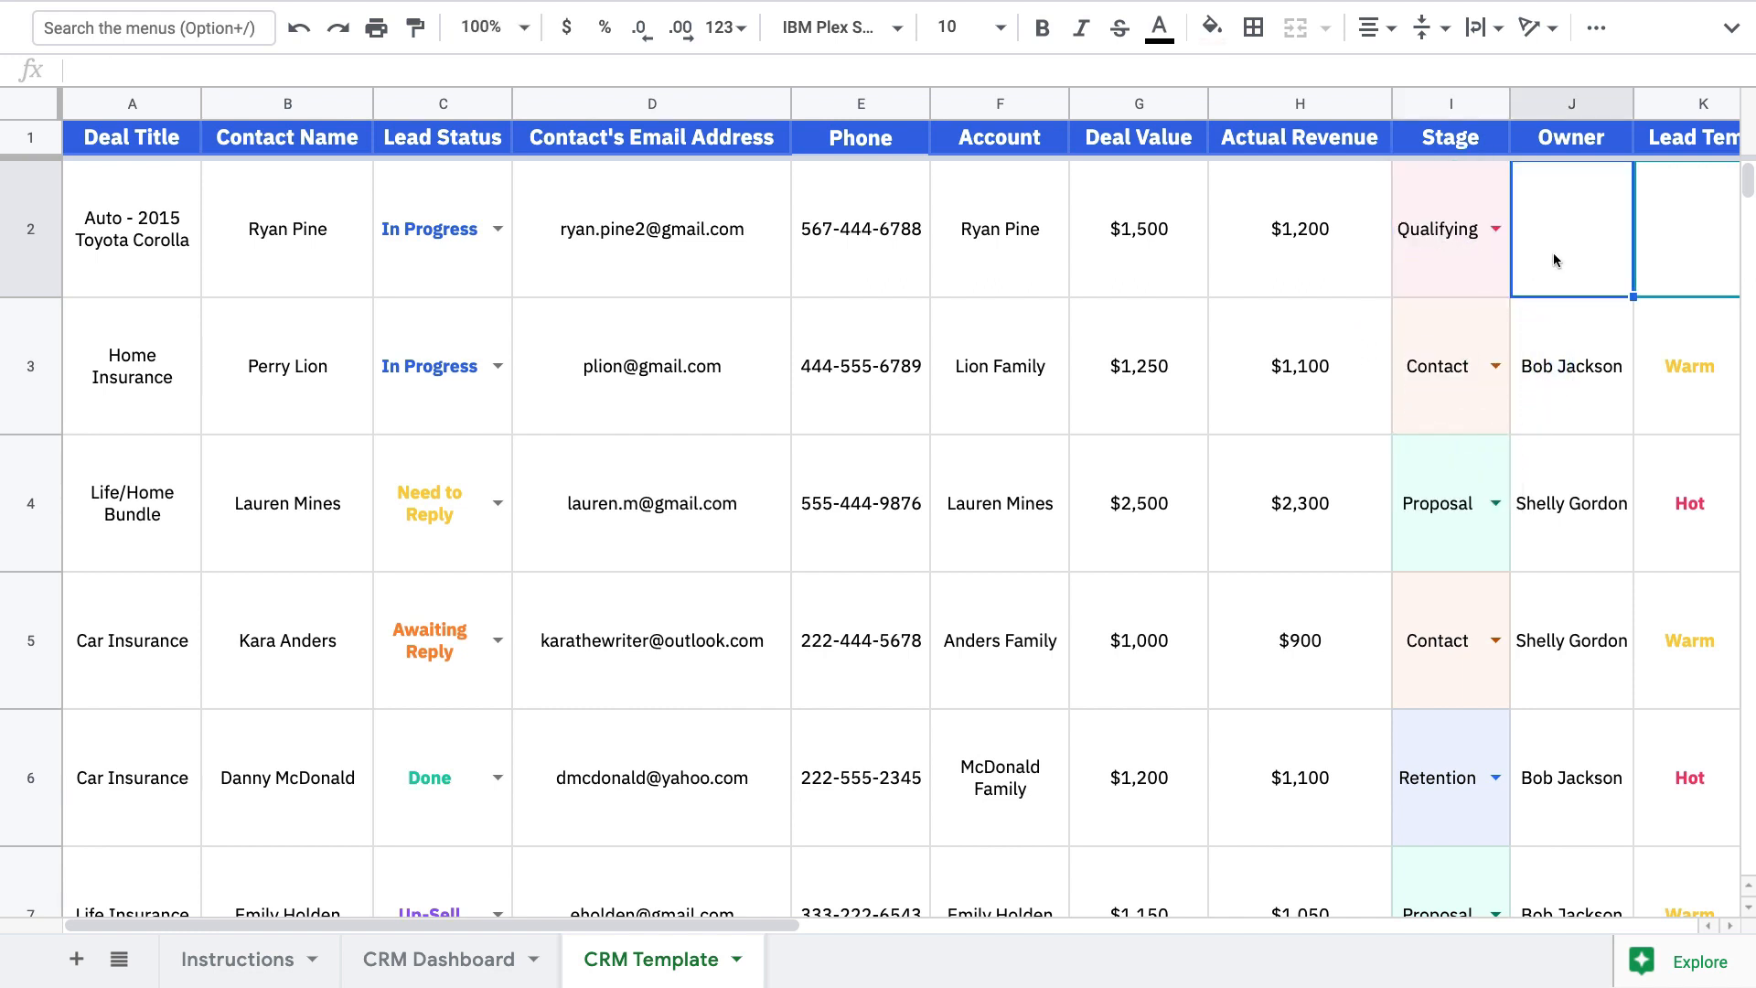
text(Shel)
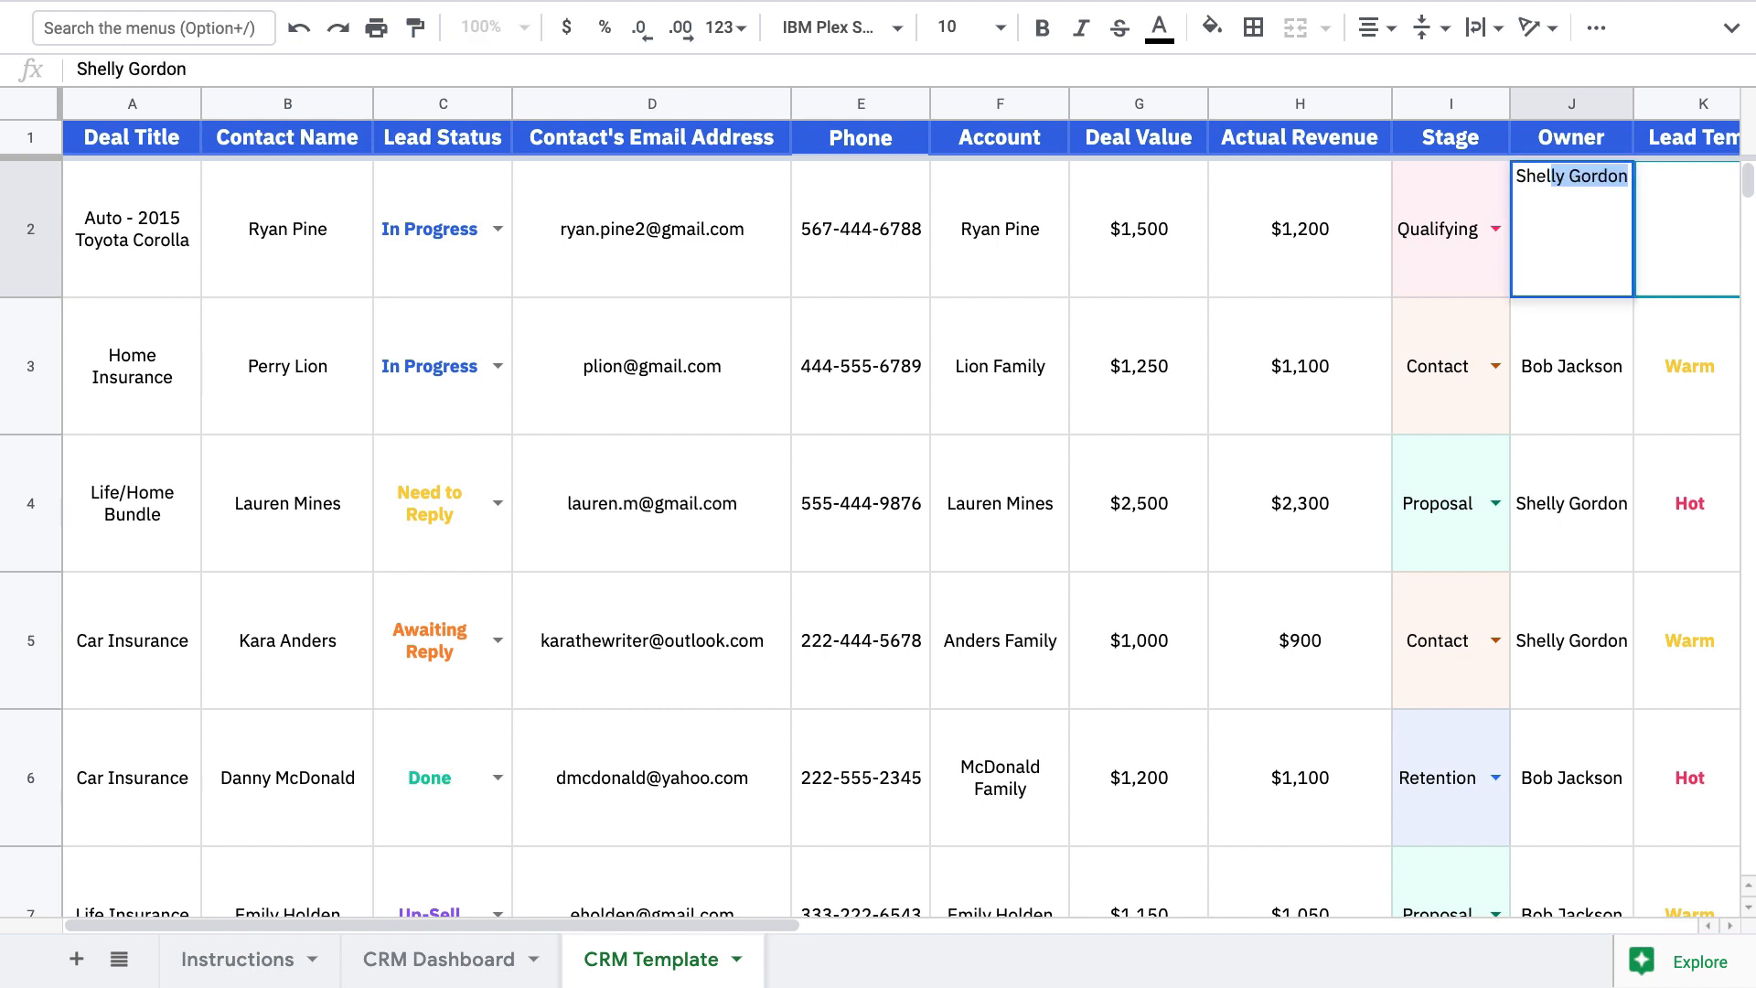
key(Tab)
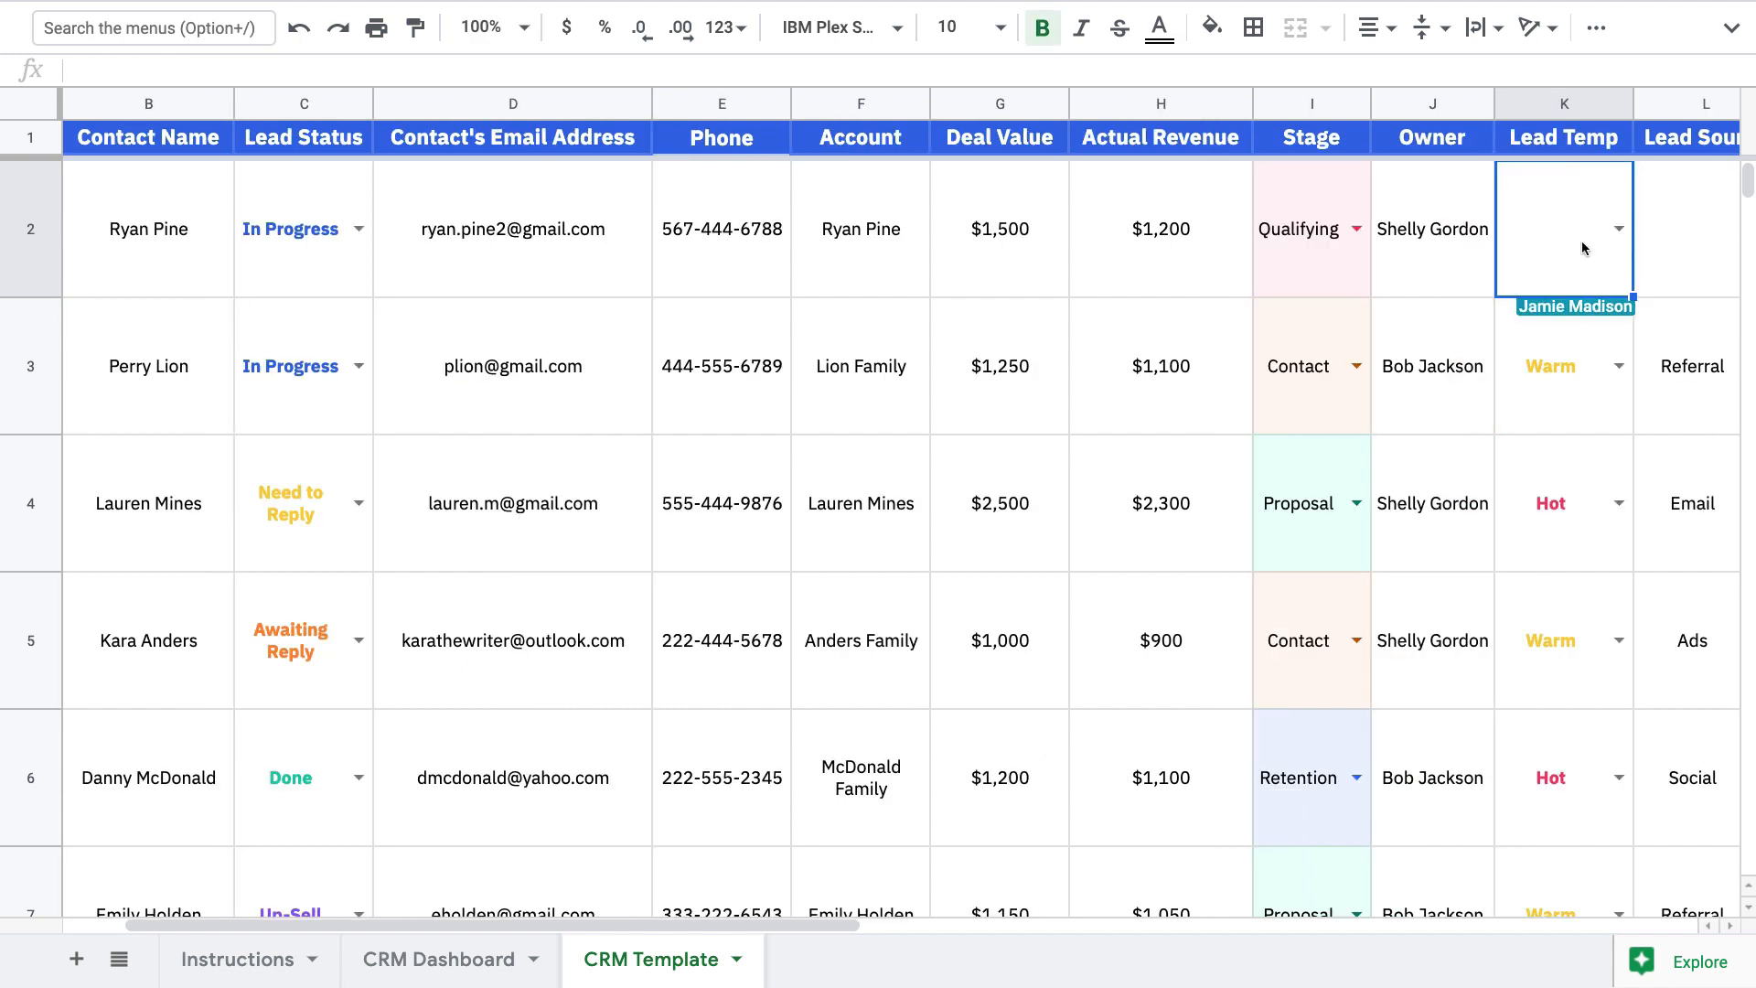
click(1617, 230)
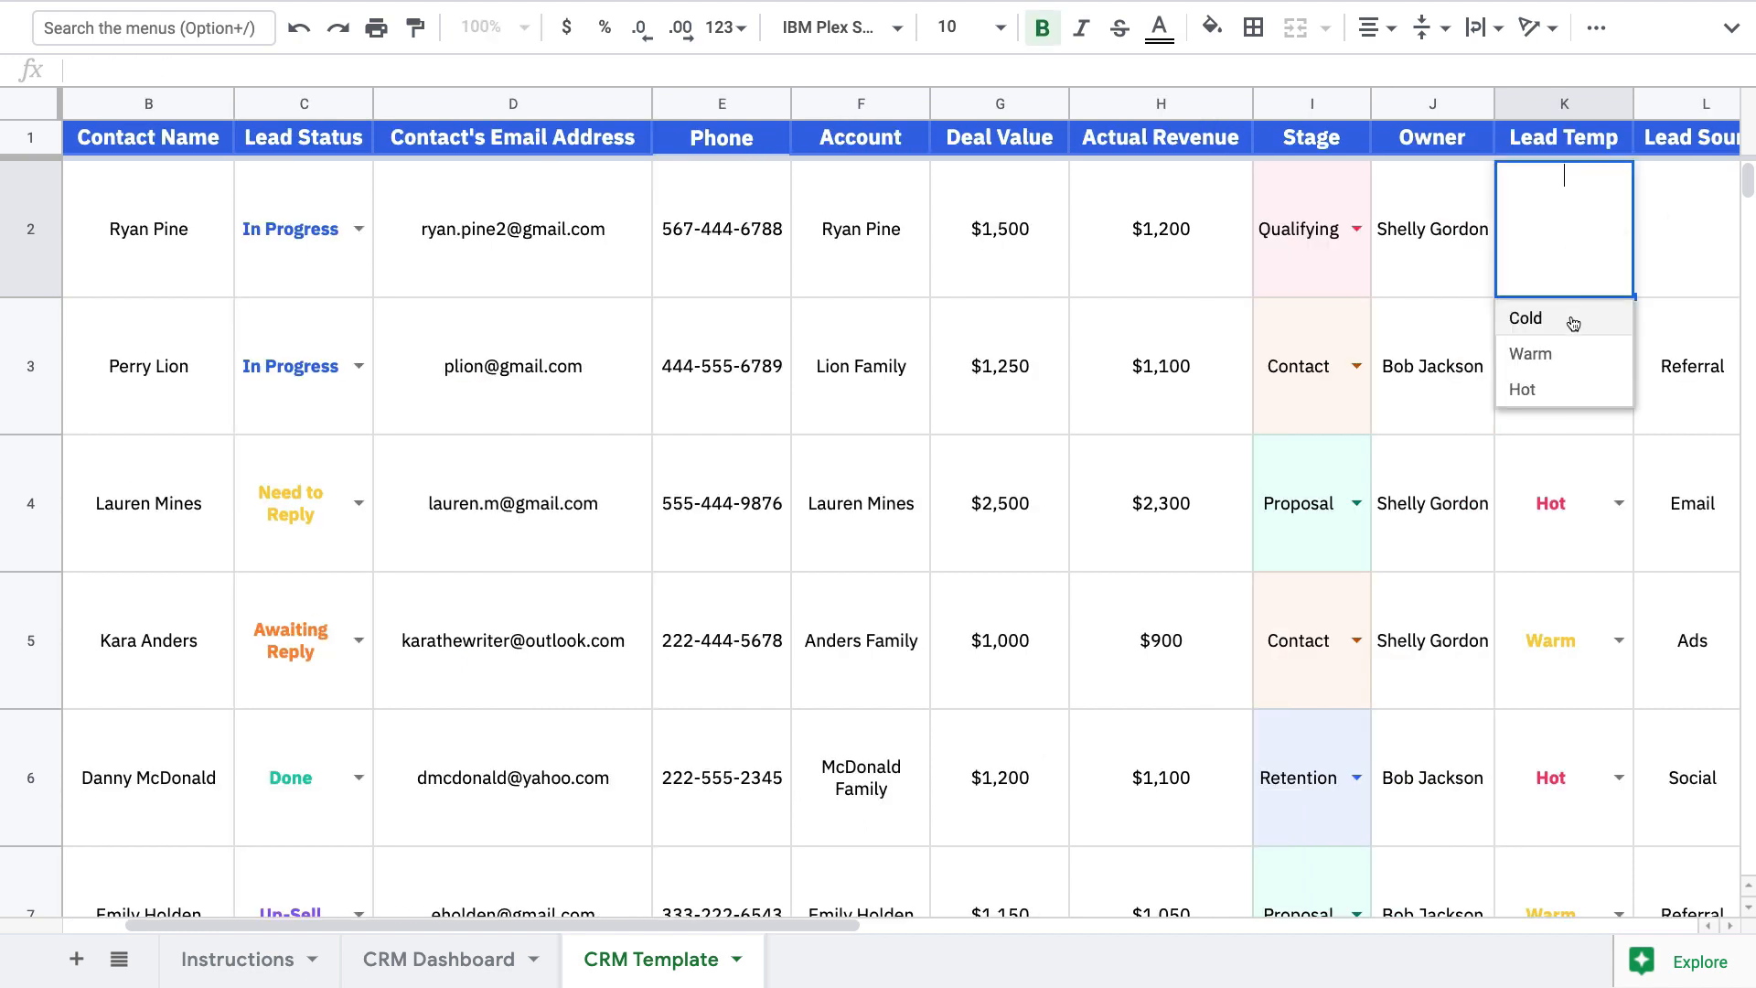
click(1569, 352)
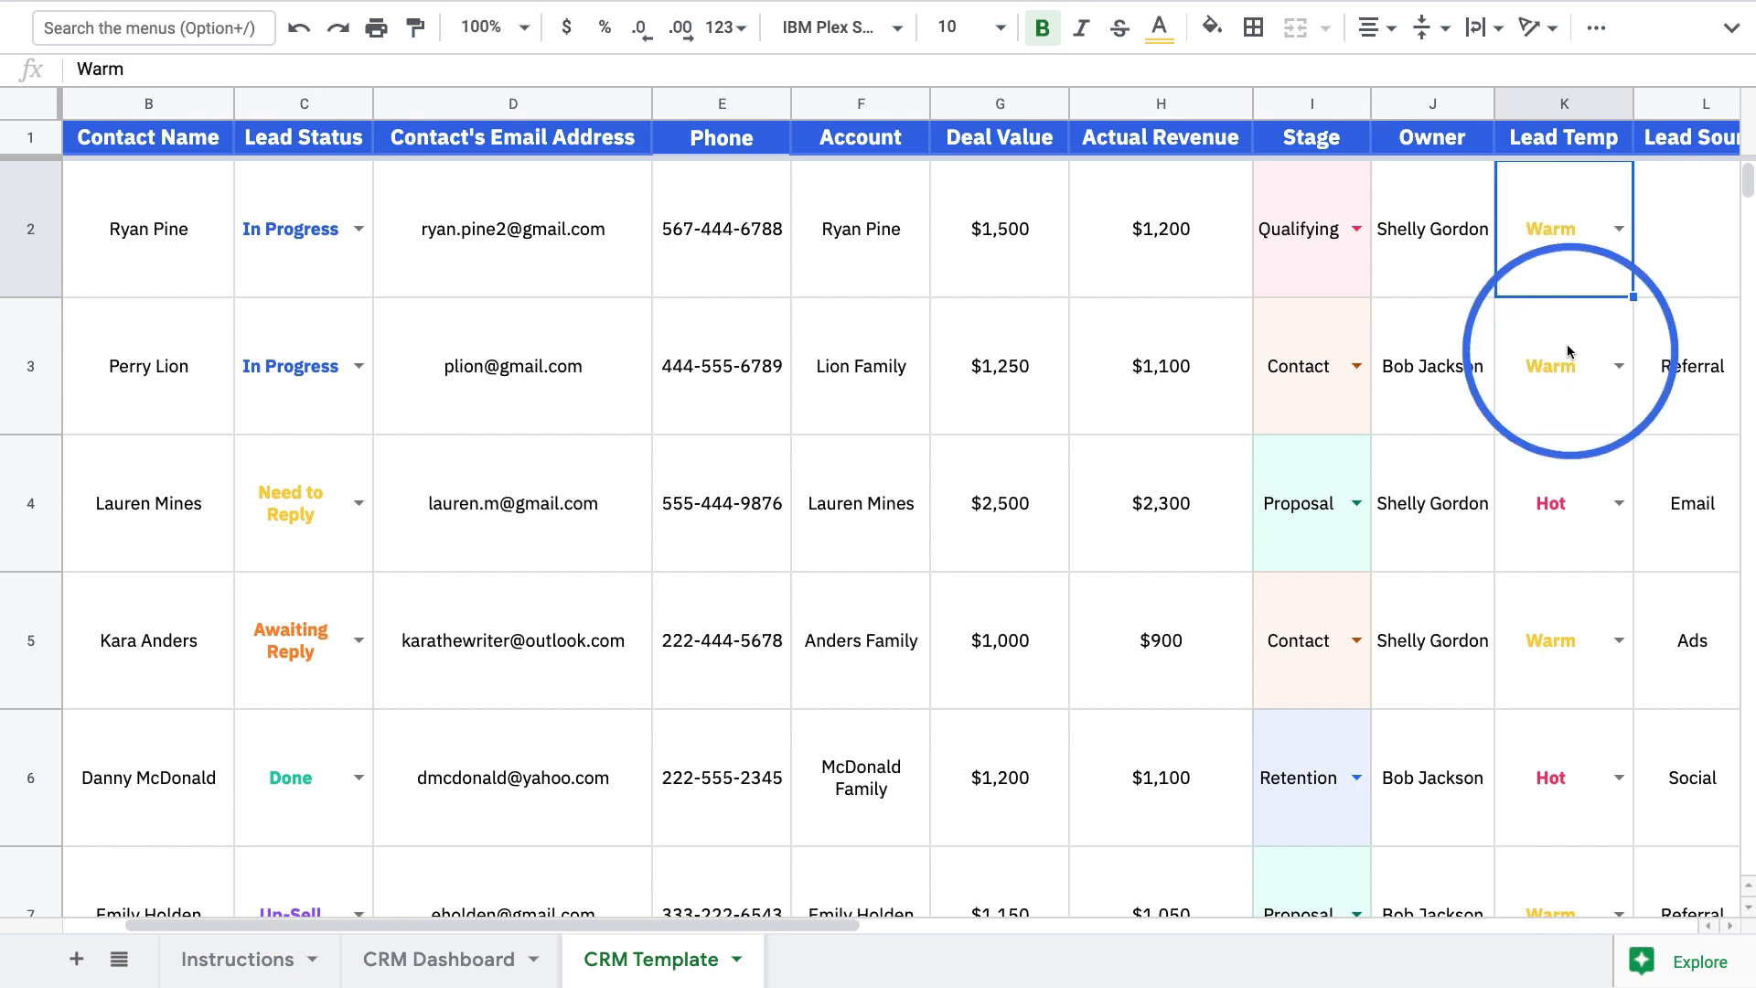
key(Tab)
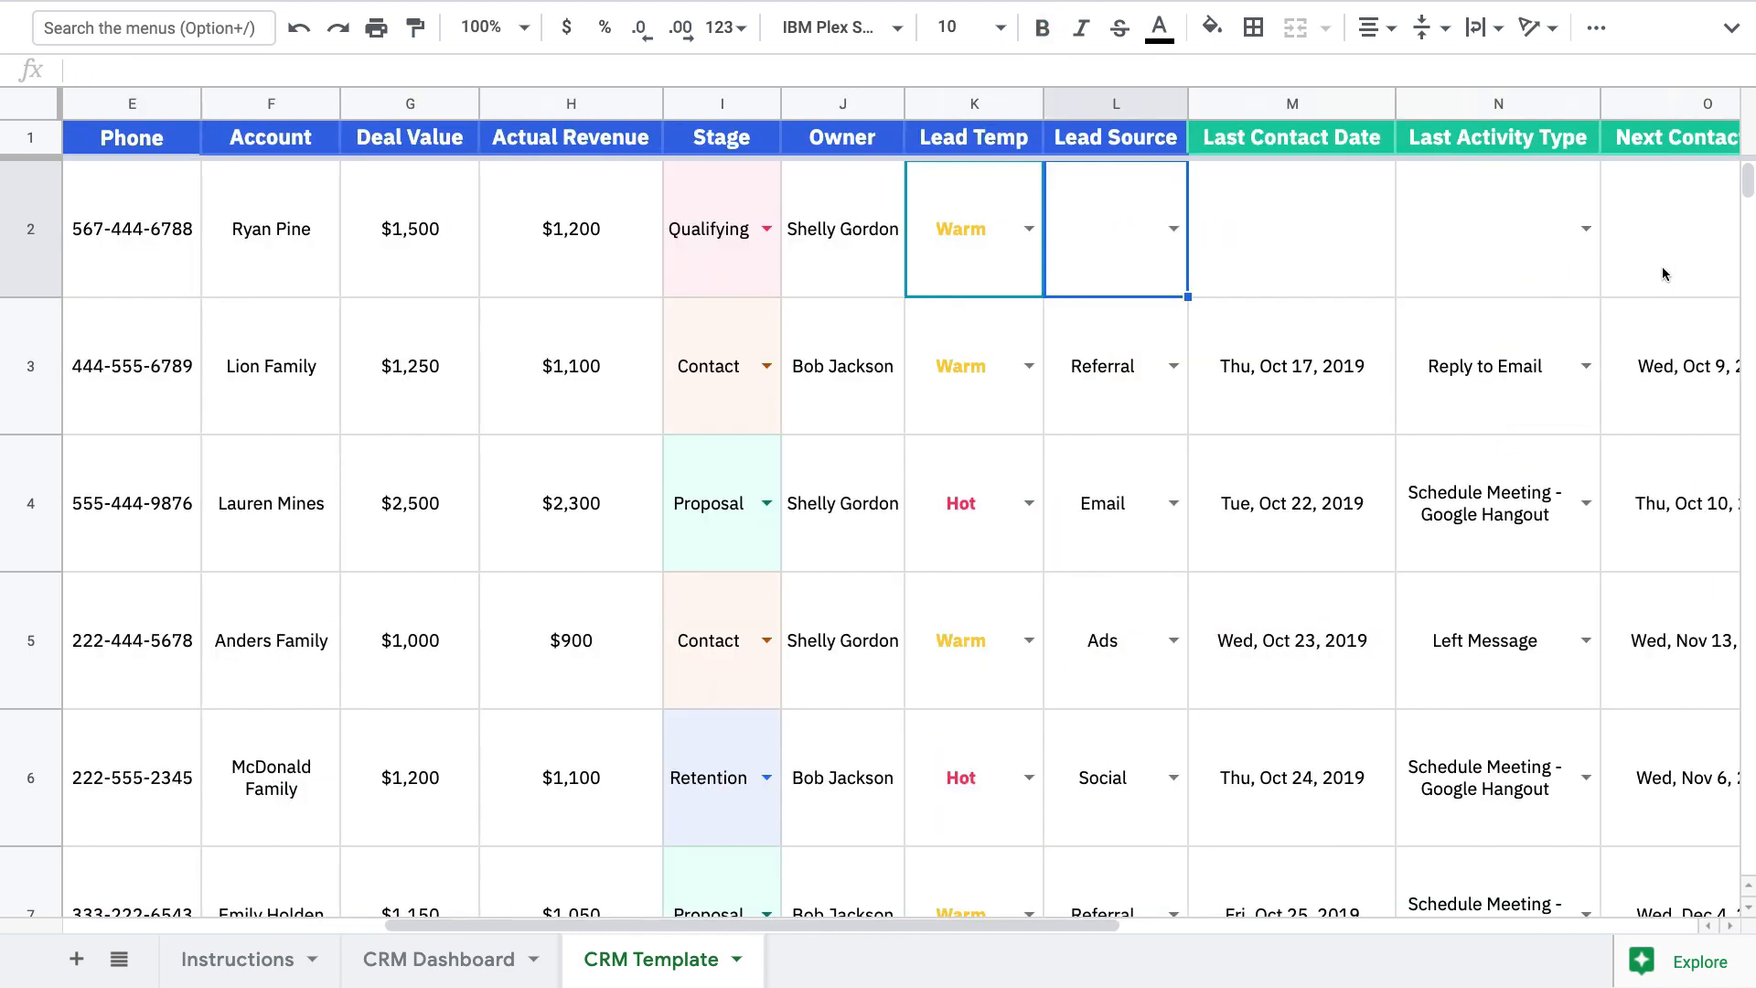
Set Lead Source Referral, last contact date Nov 20, 2019, and last activity Call
scroll(1662, 266, right, 2)
scroll(1661, 266, right, 2)
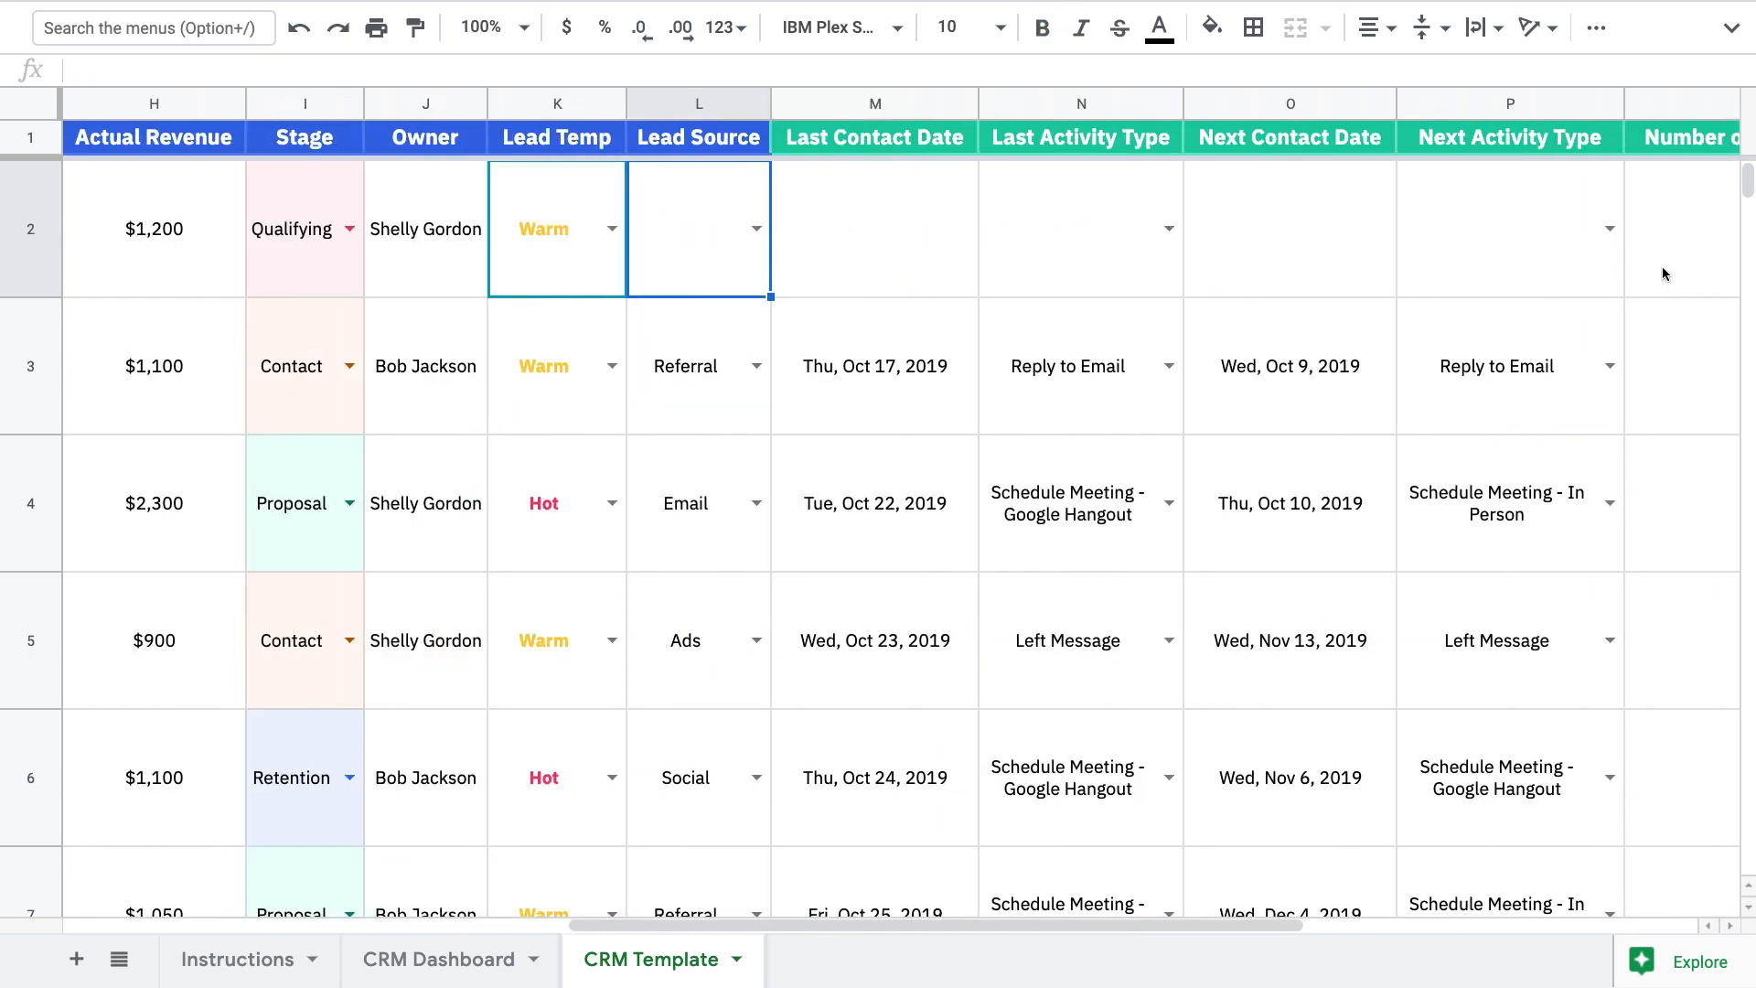
key(Tab)
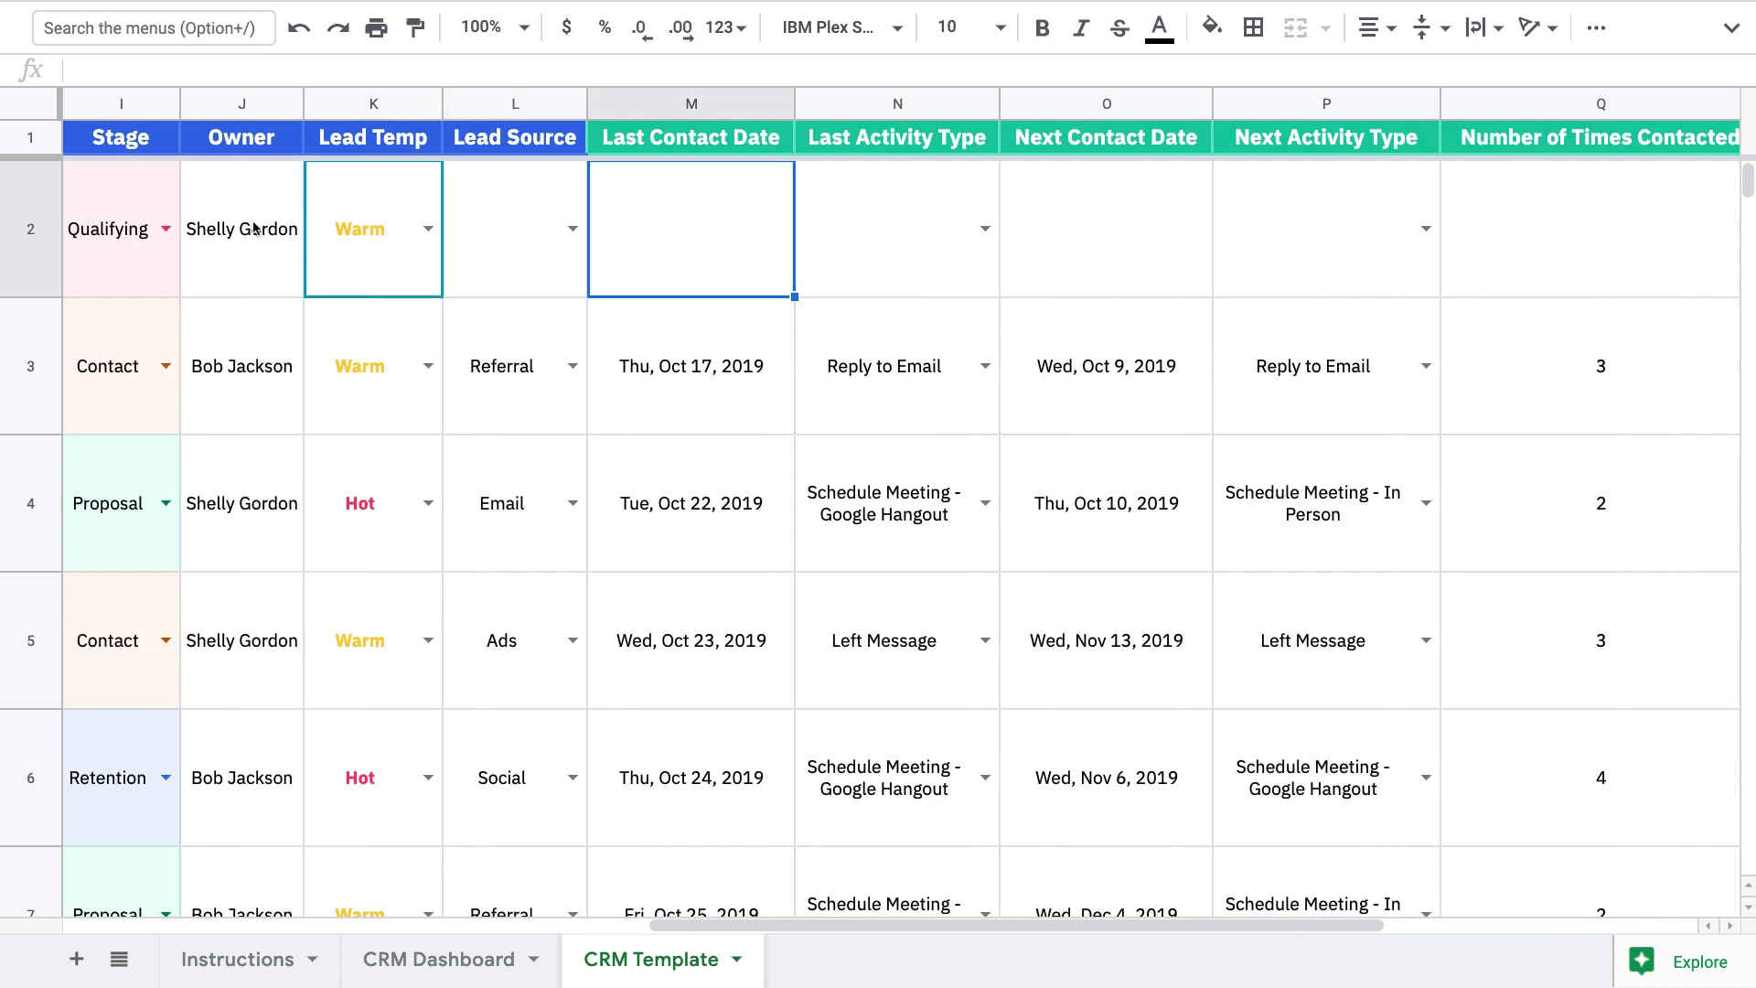
click(572, 229)
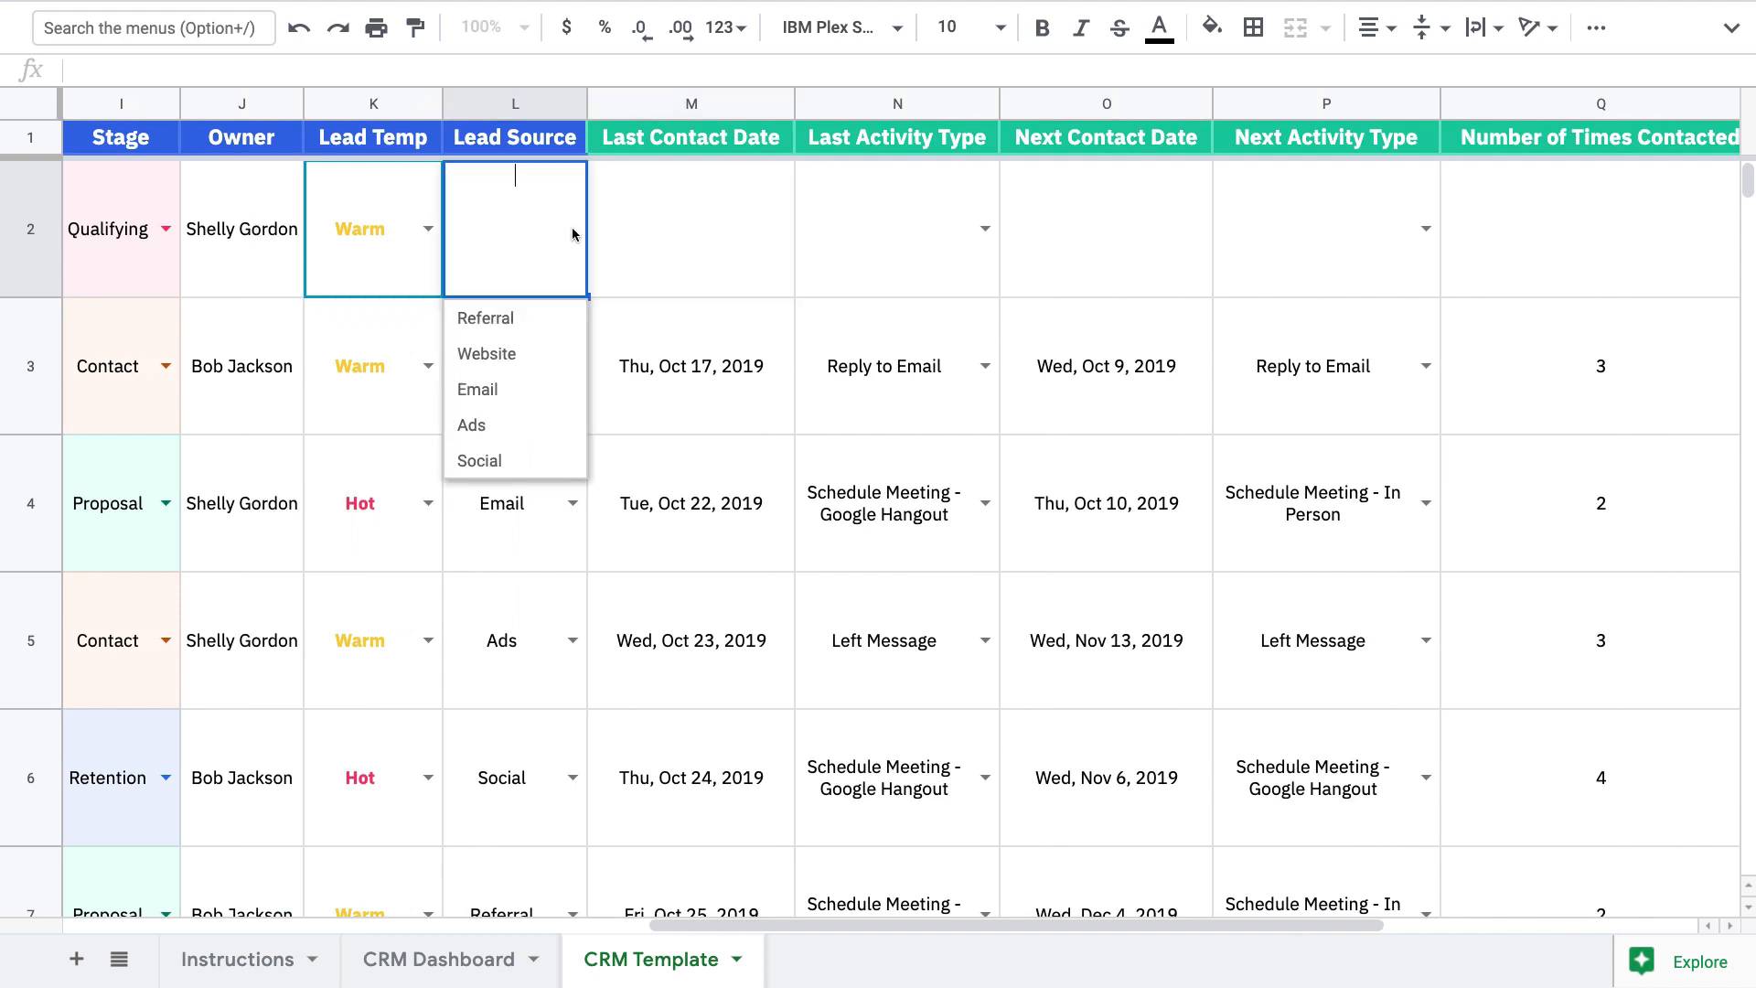
click(494, 321)
key(Tab)
key(Return)
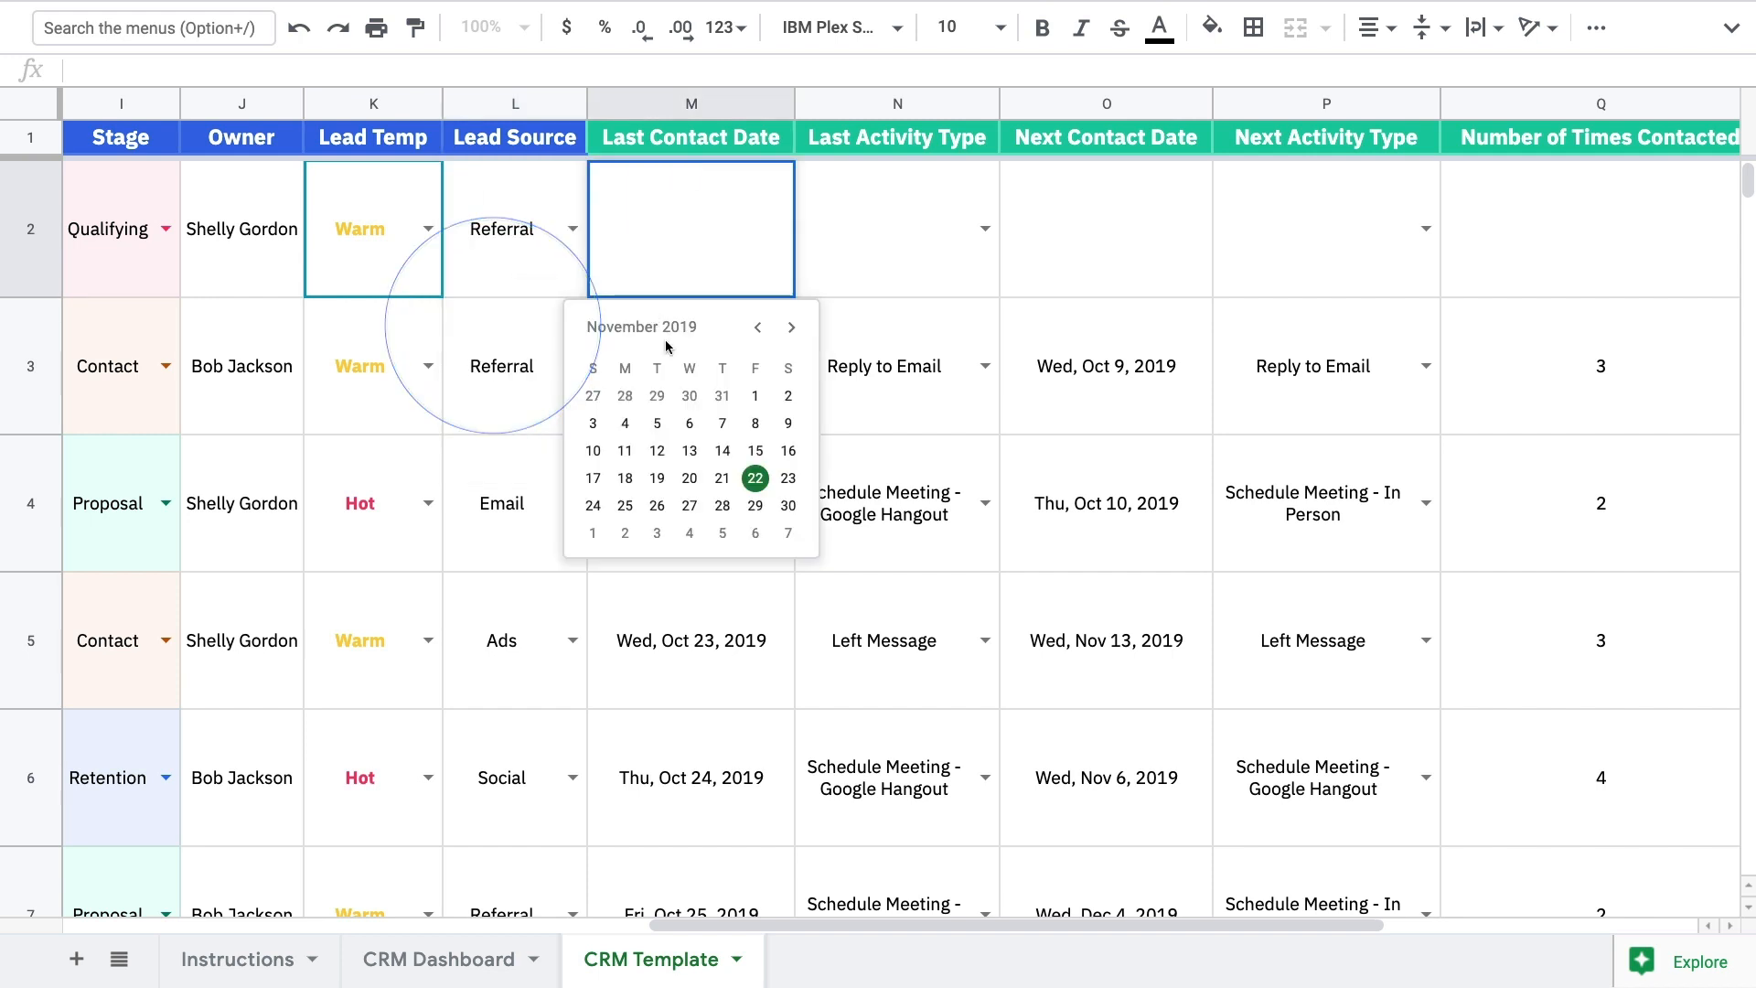
click(689, 479)
click(896, 277)
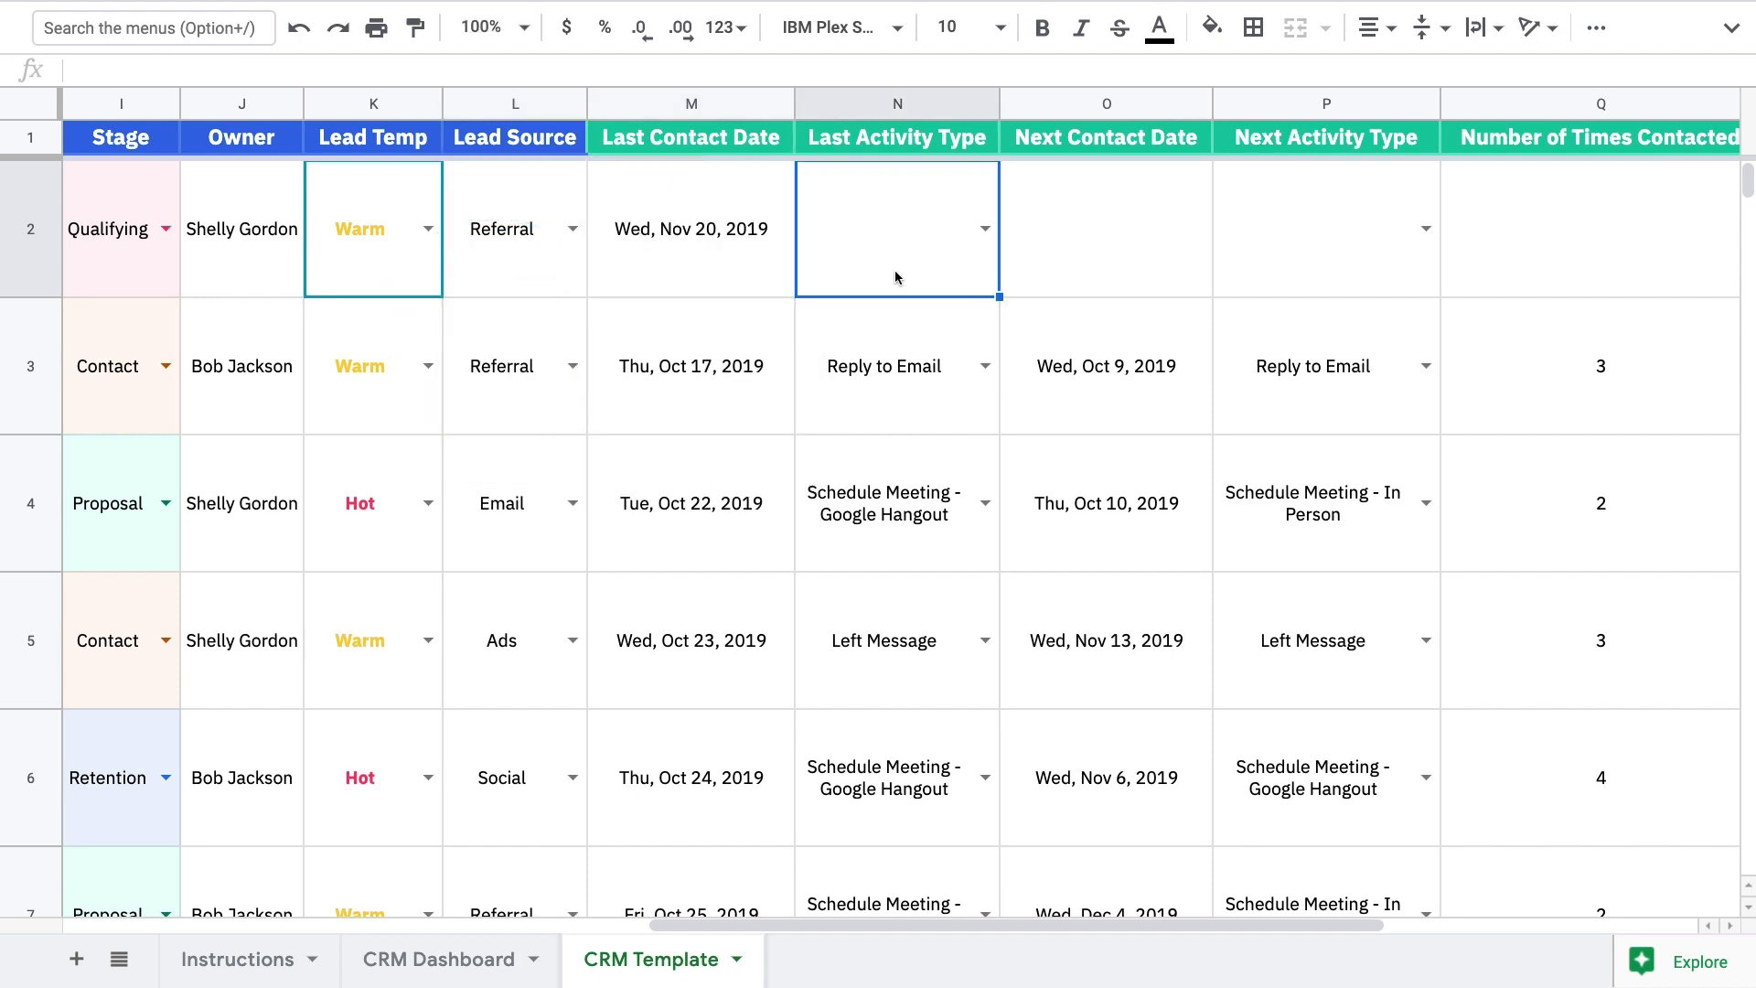
click(986, 230)
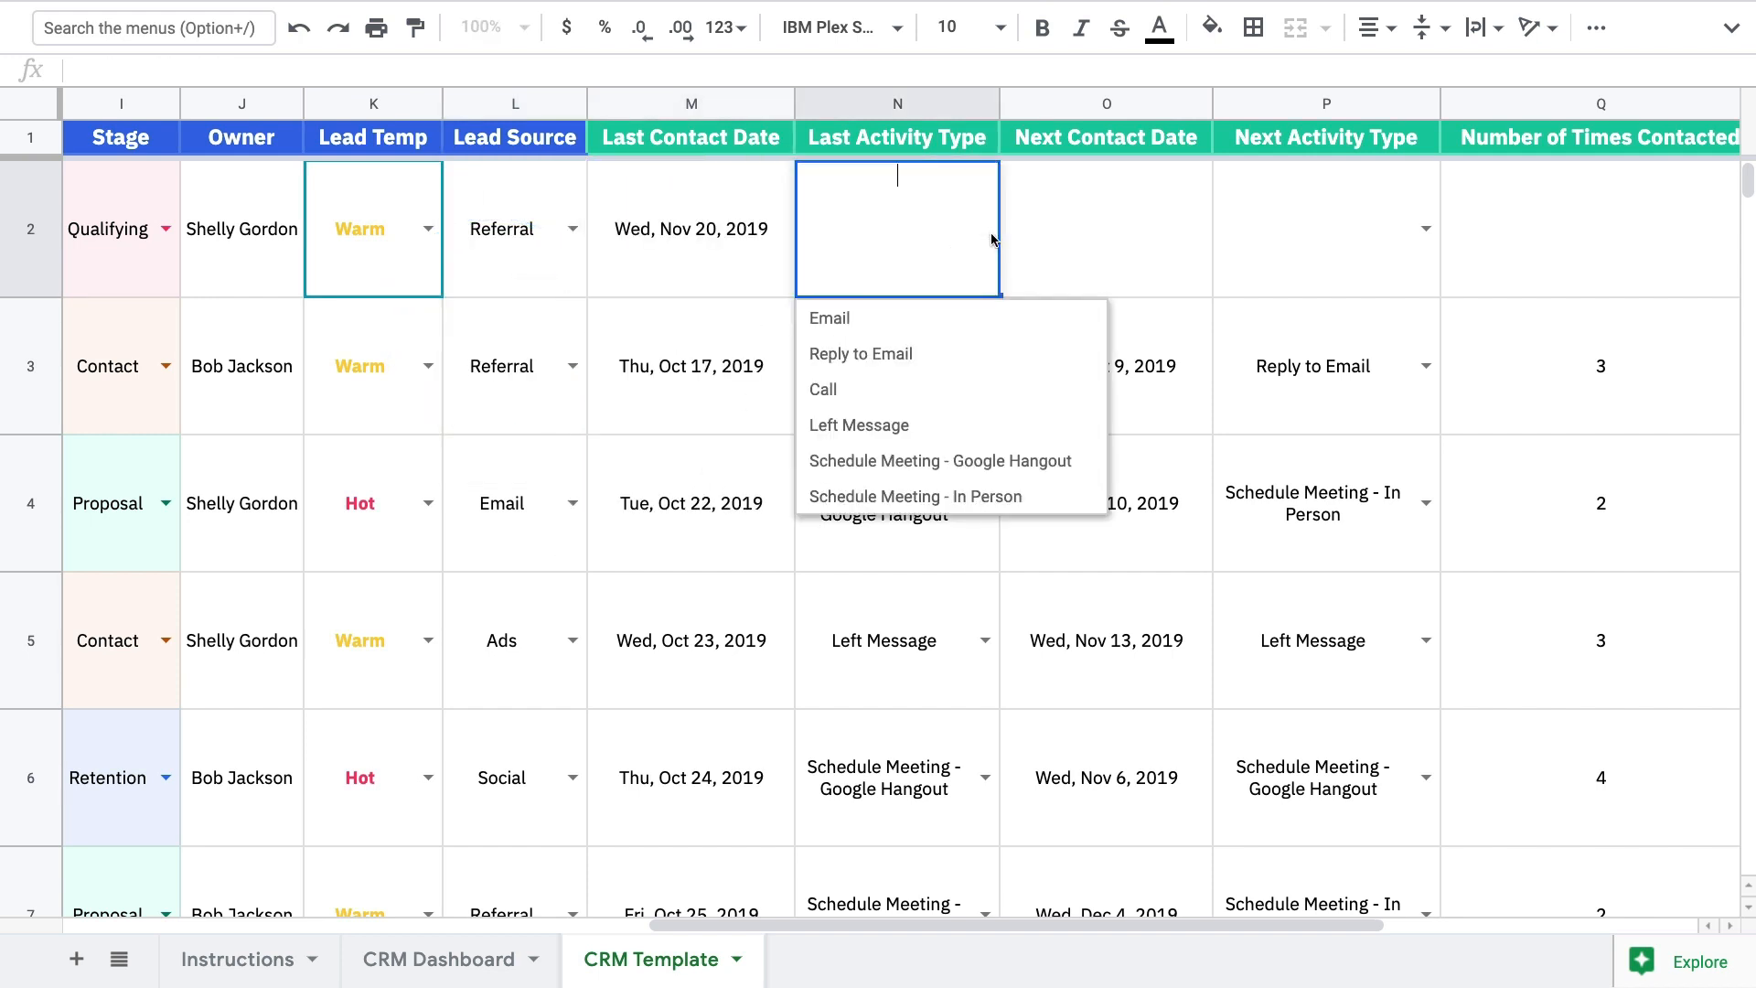
click(894, 389)
Set next contact date Dec 19, 2019 and next activity Schedule Meeting - In Person
click(1072, 245)
key(Return)
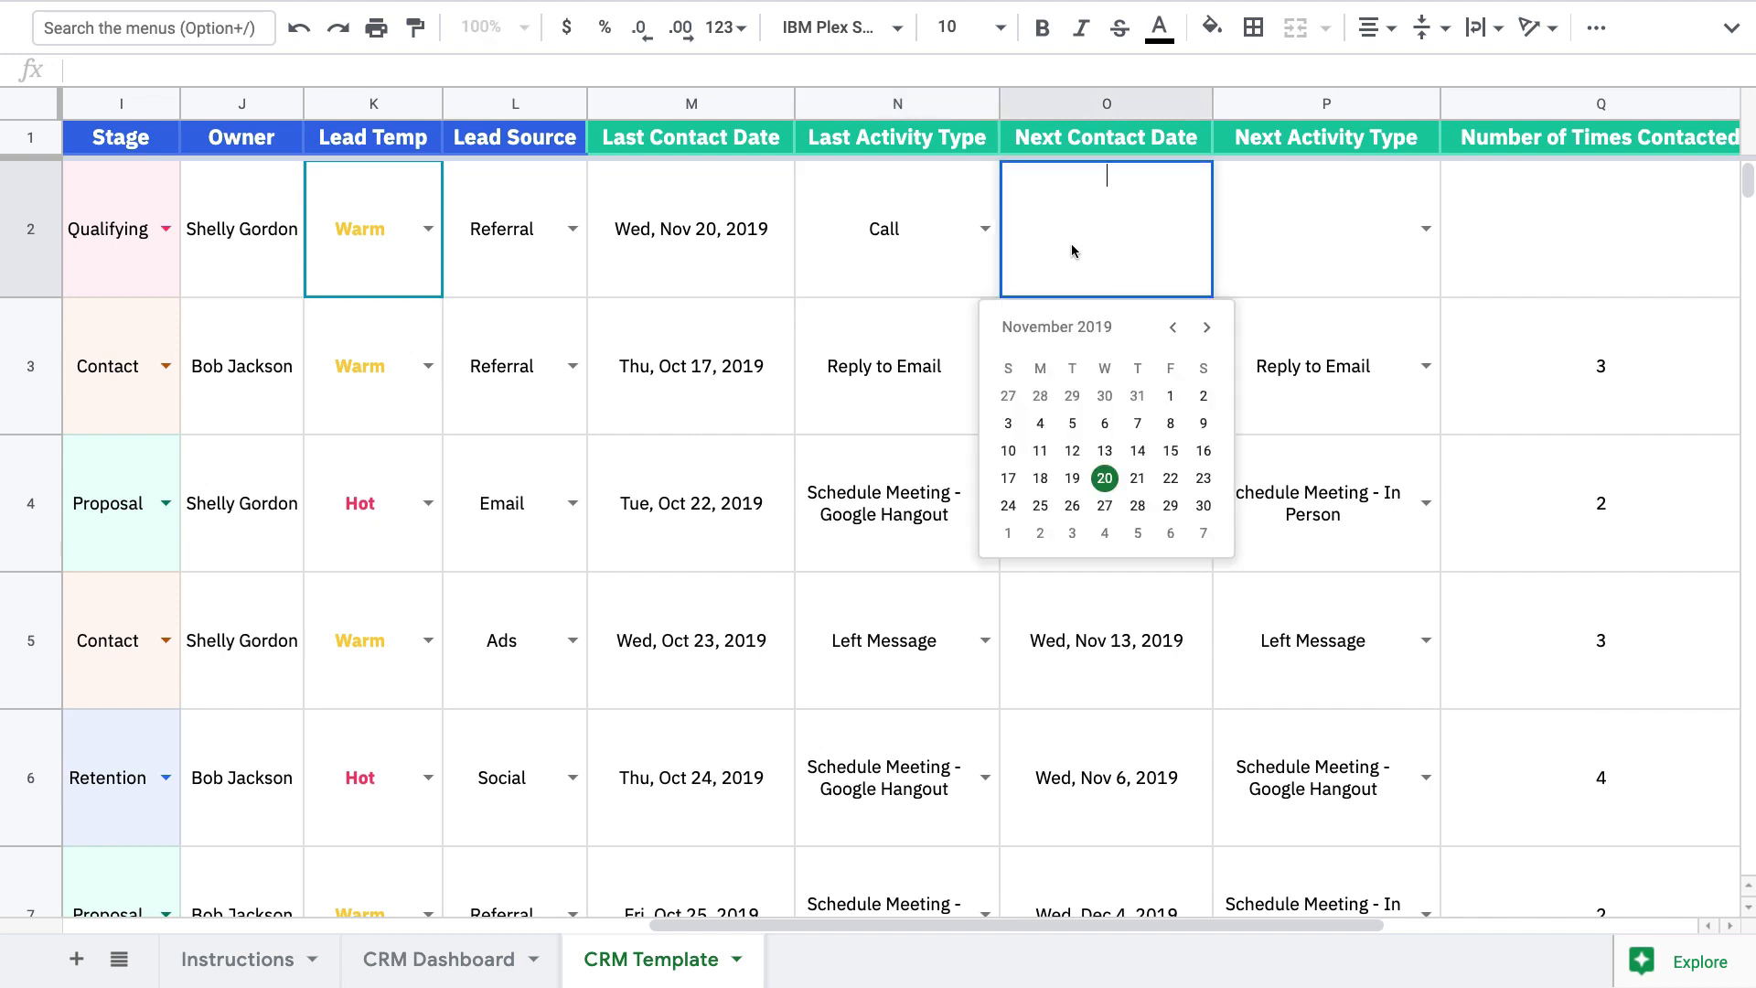
click(1206, 329)
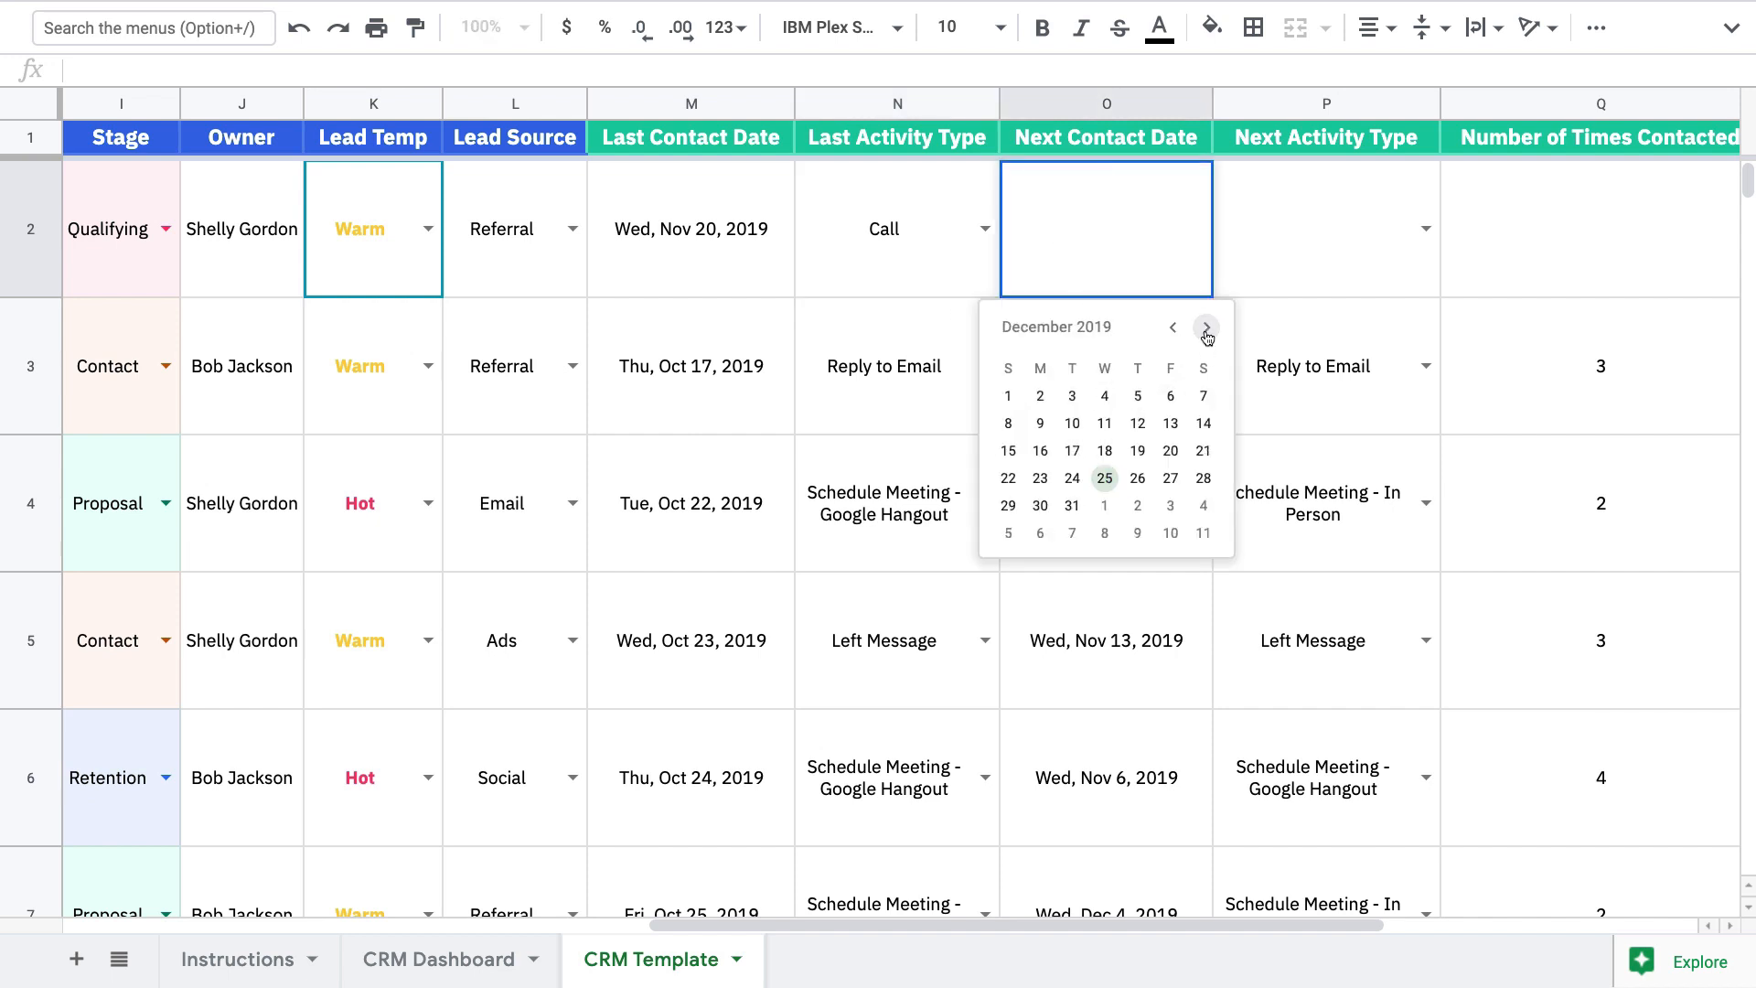
click(1137, 451)
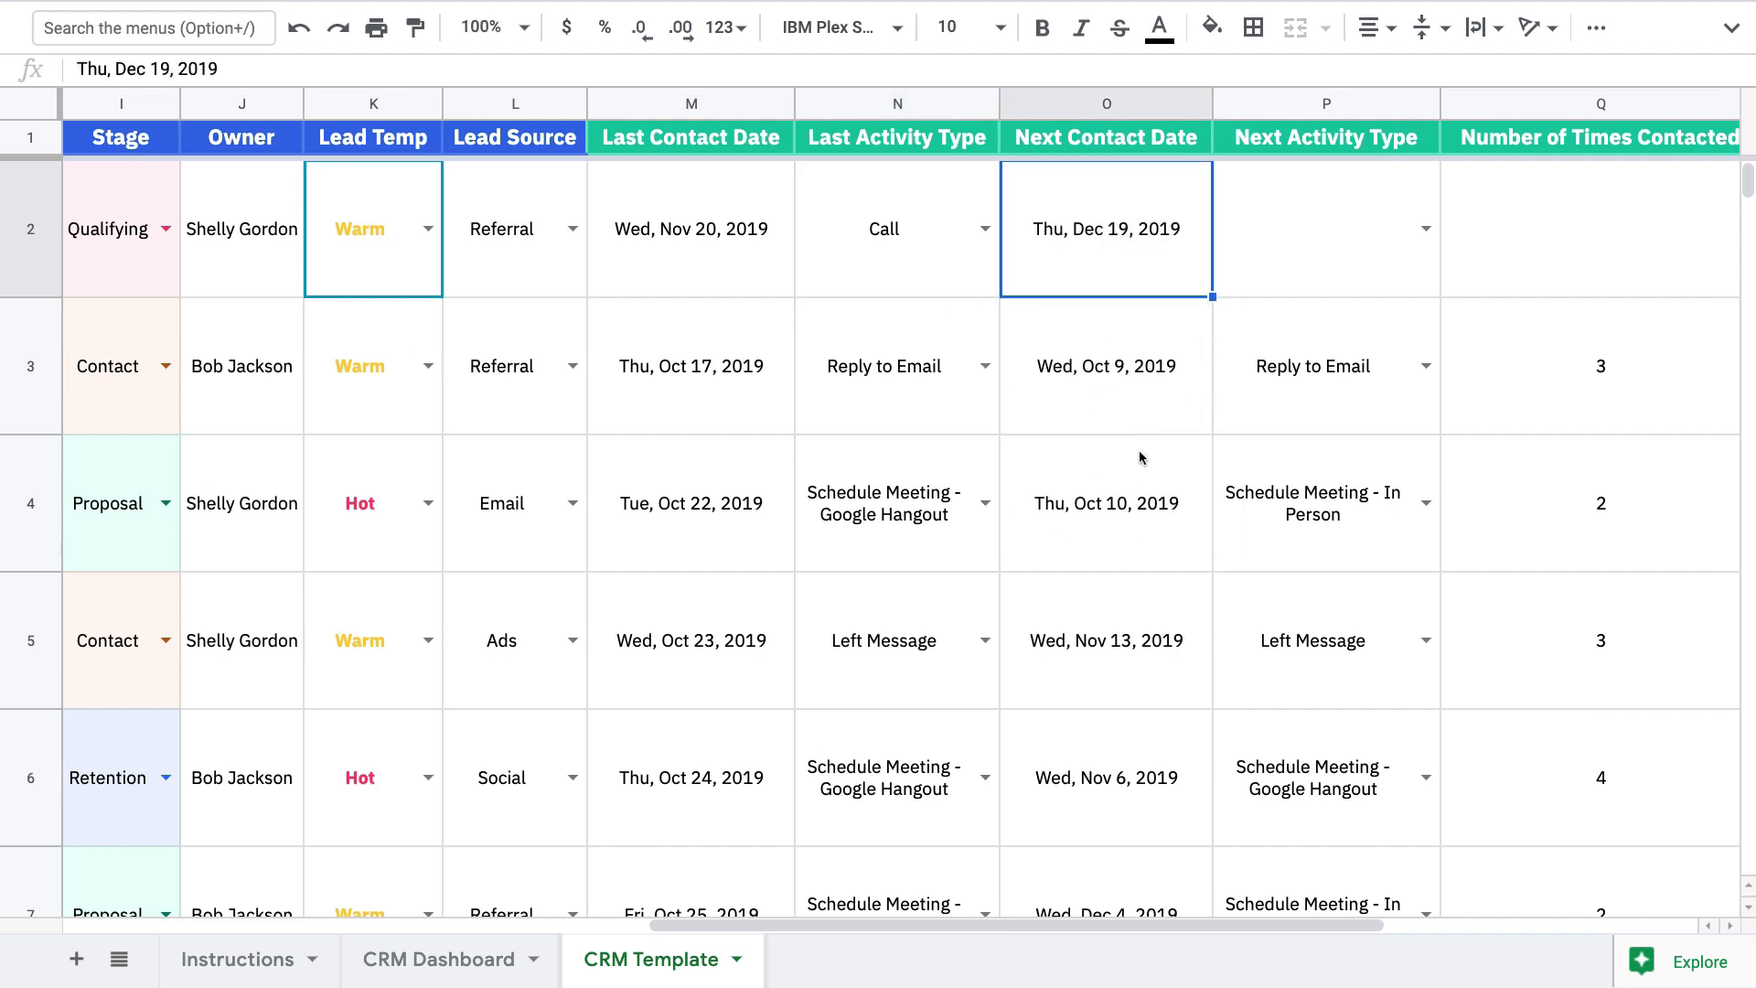
click(1428, 235)
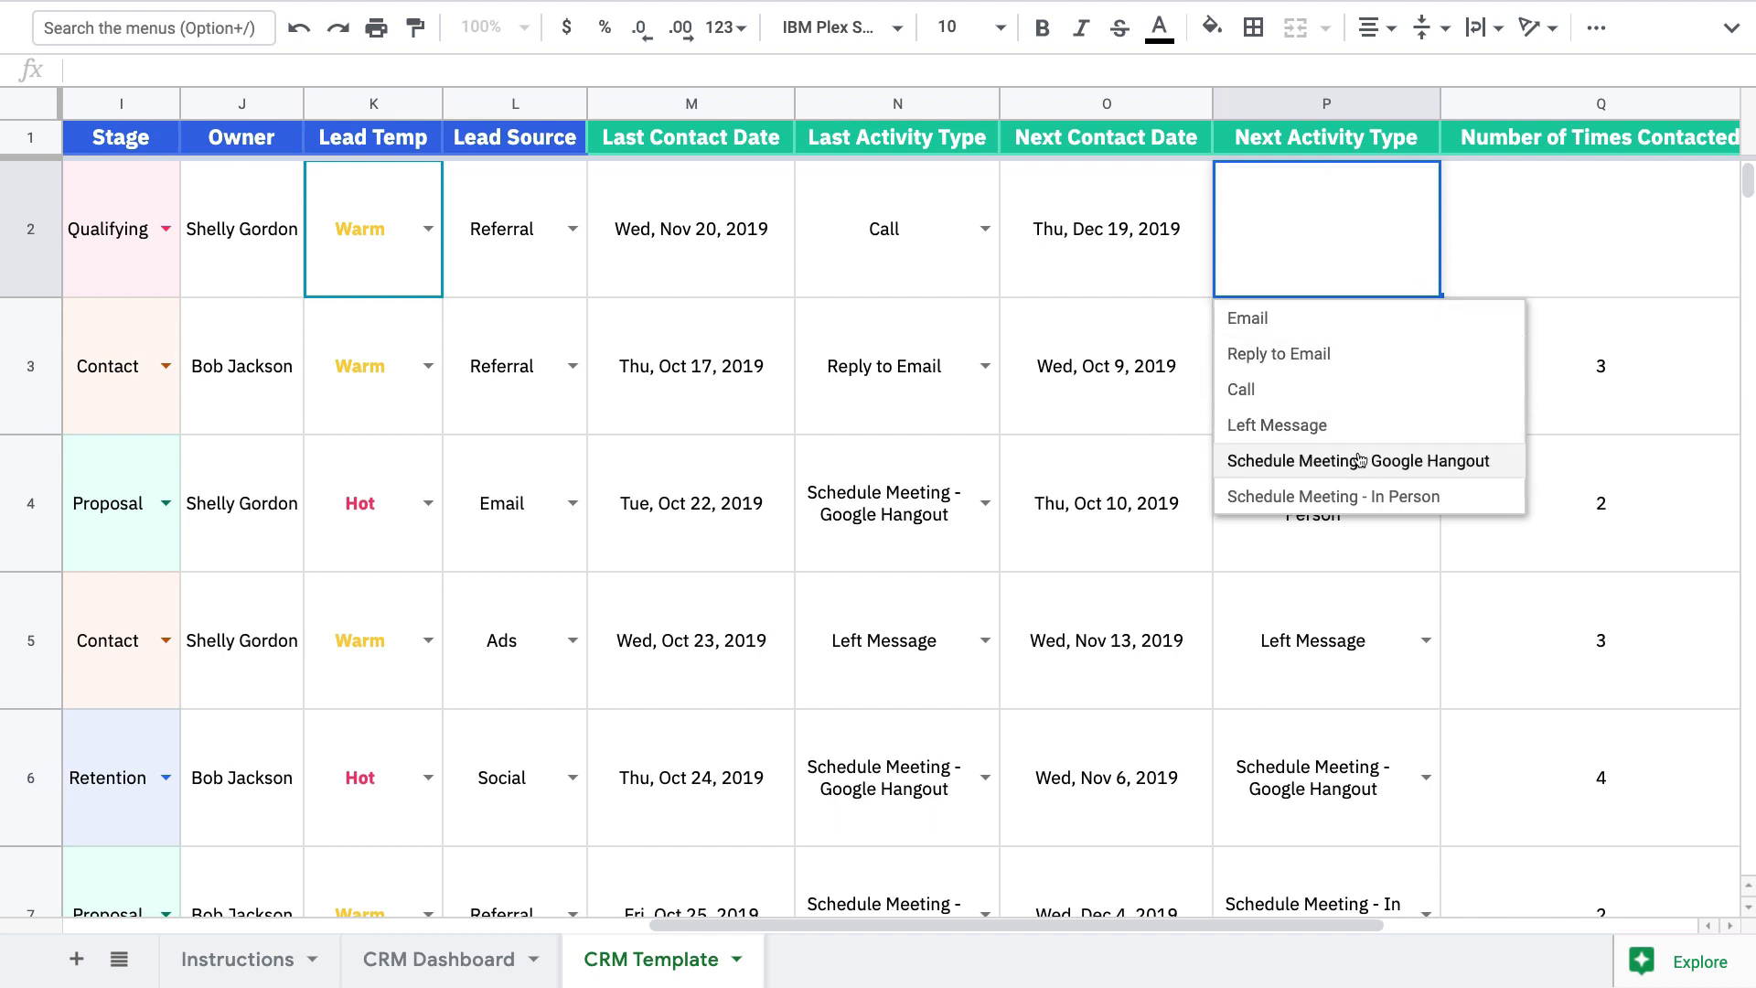
click(1358, 495)
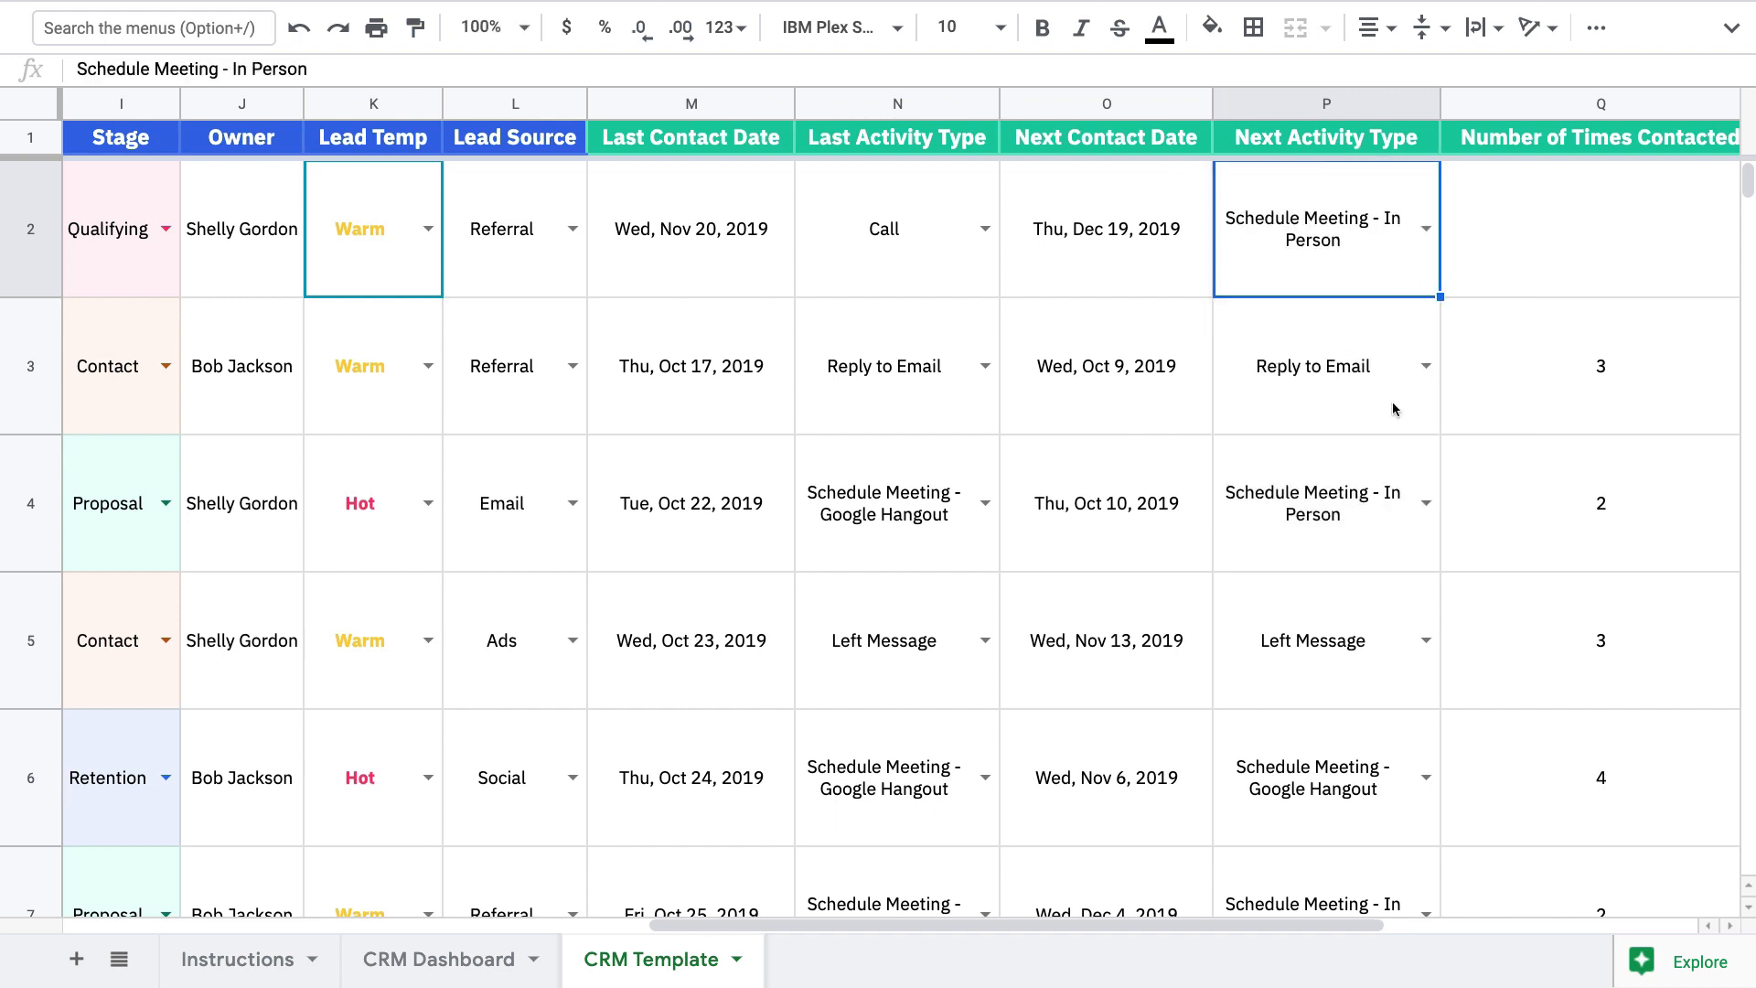
click(1556, 250)
Enter 3 times contacted and the description 'Interested in renters/auto bundle' in row 2
text(3)
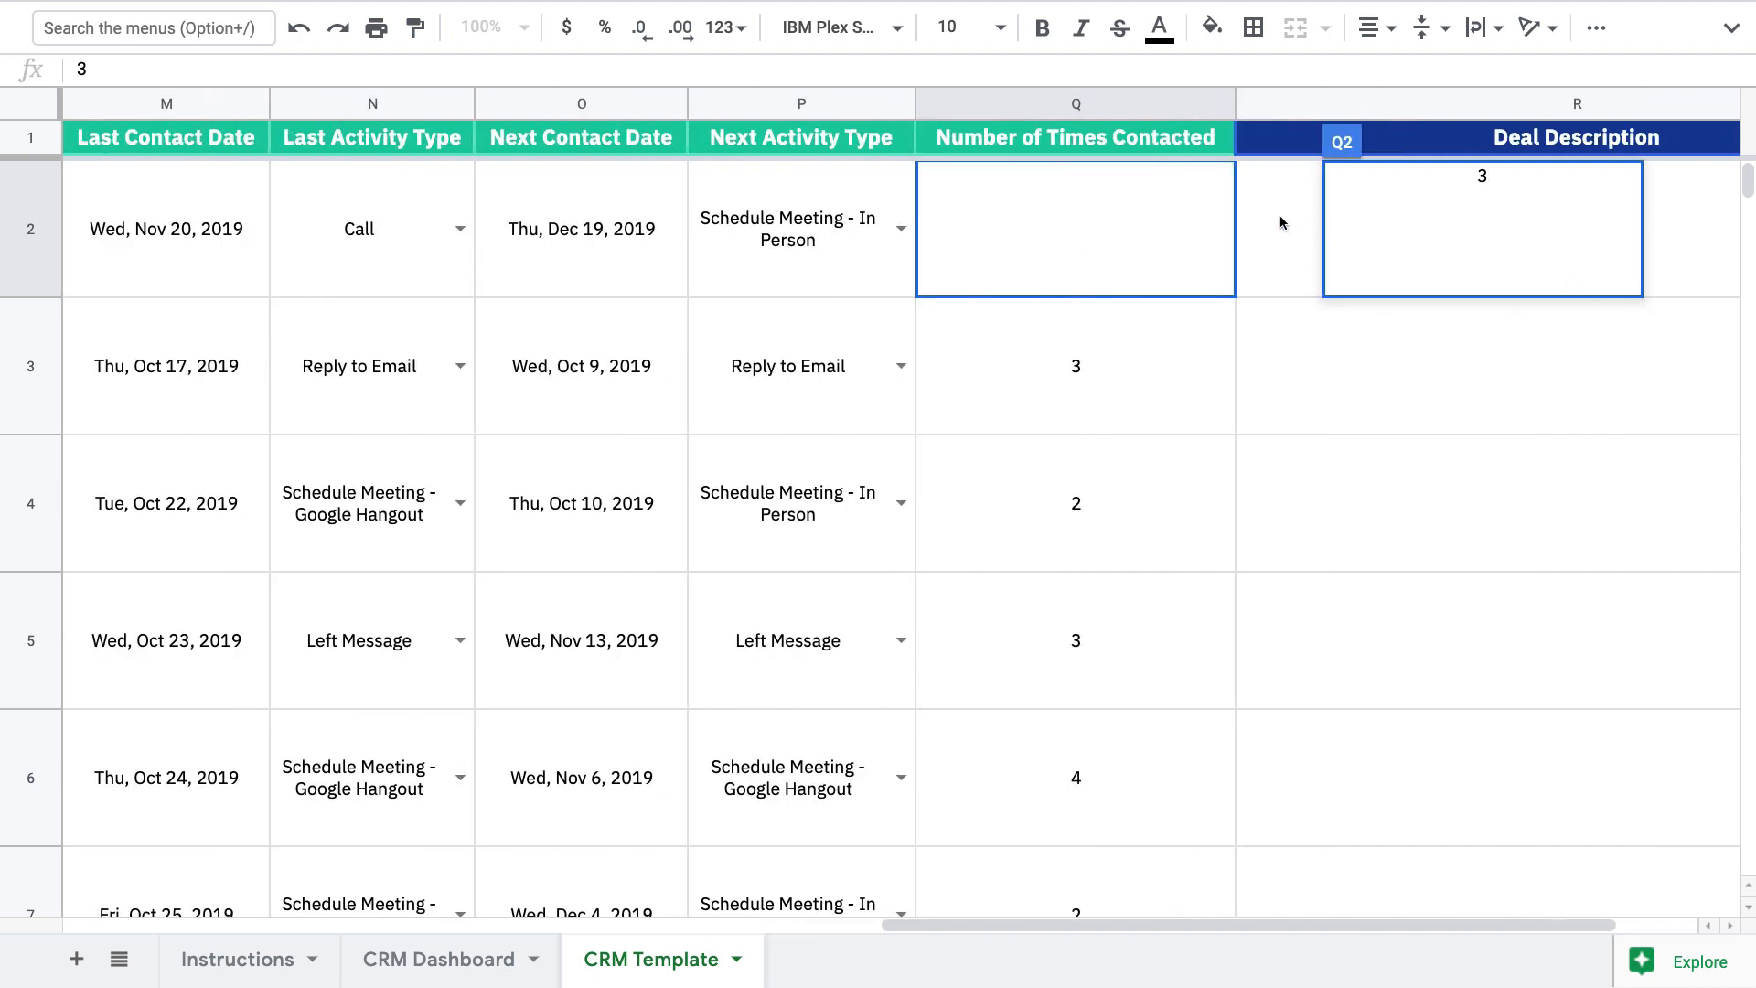
click(1281, 222)
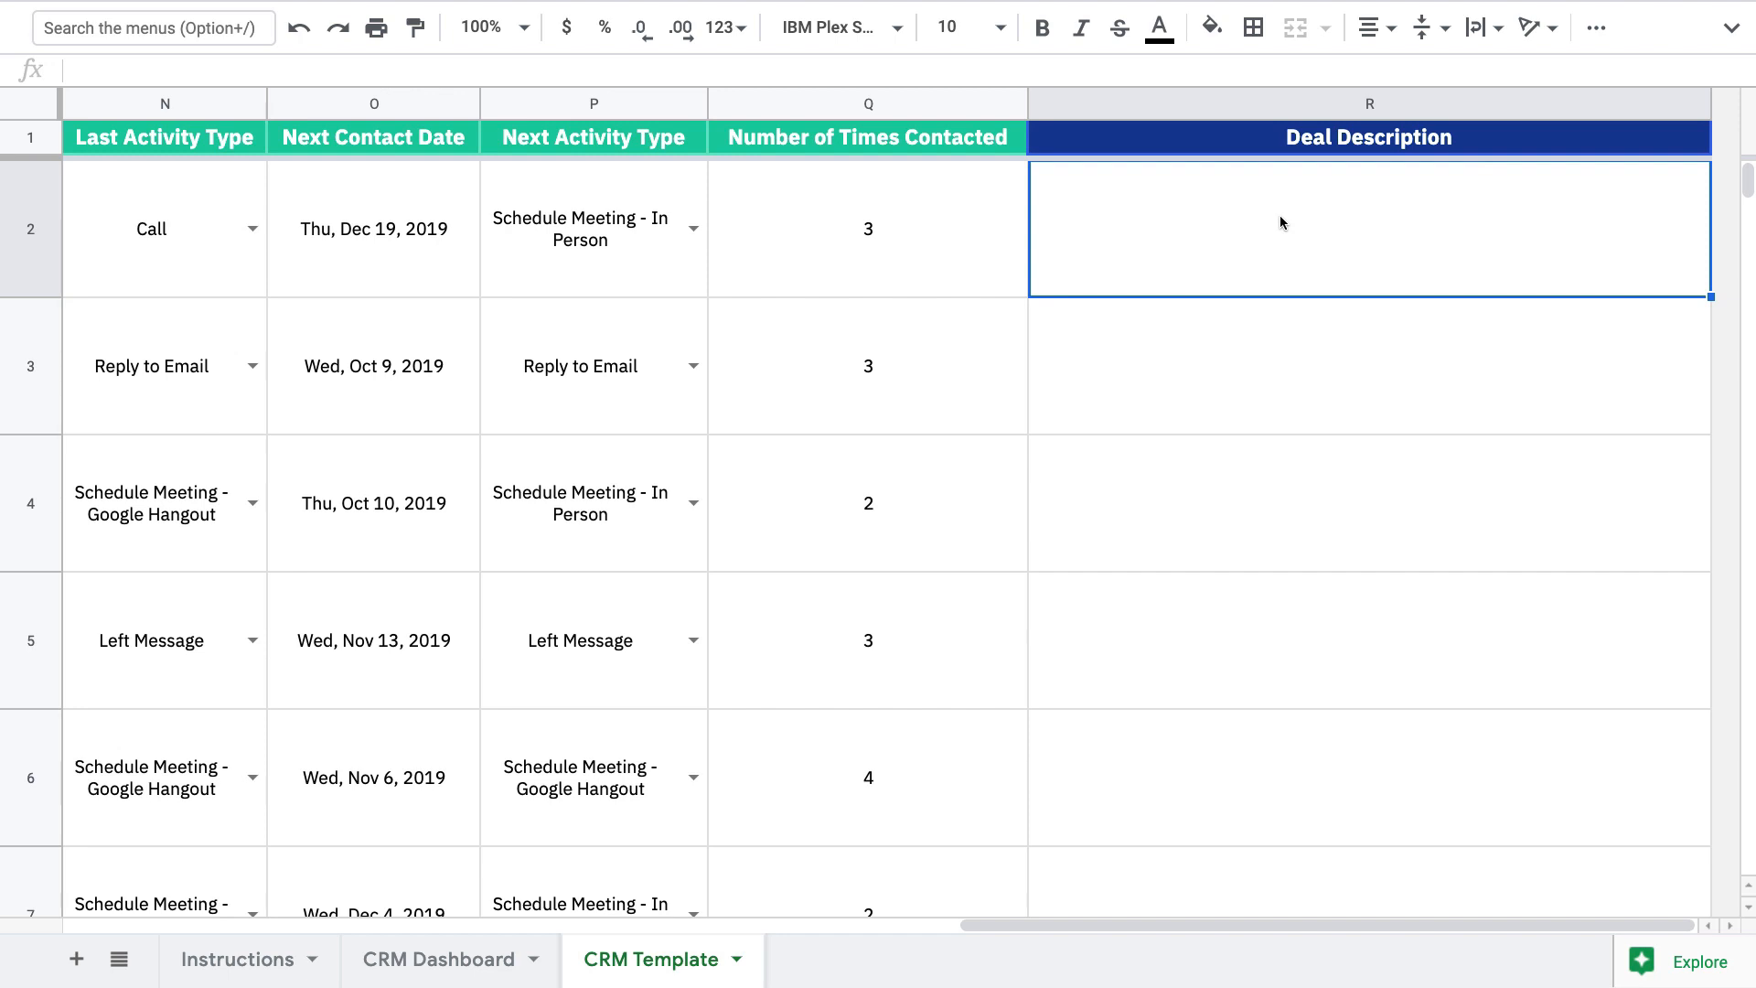
text(In)
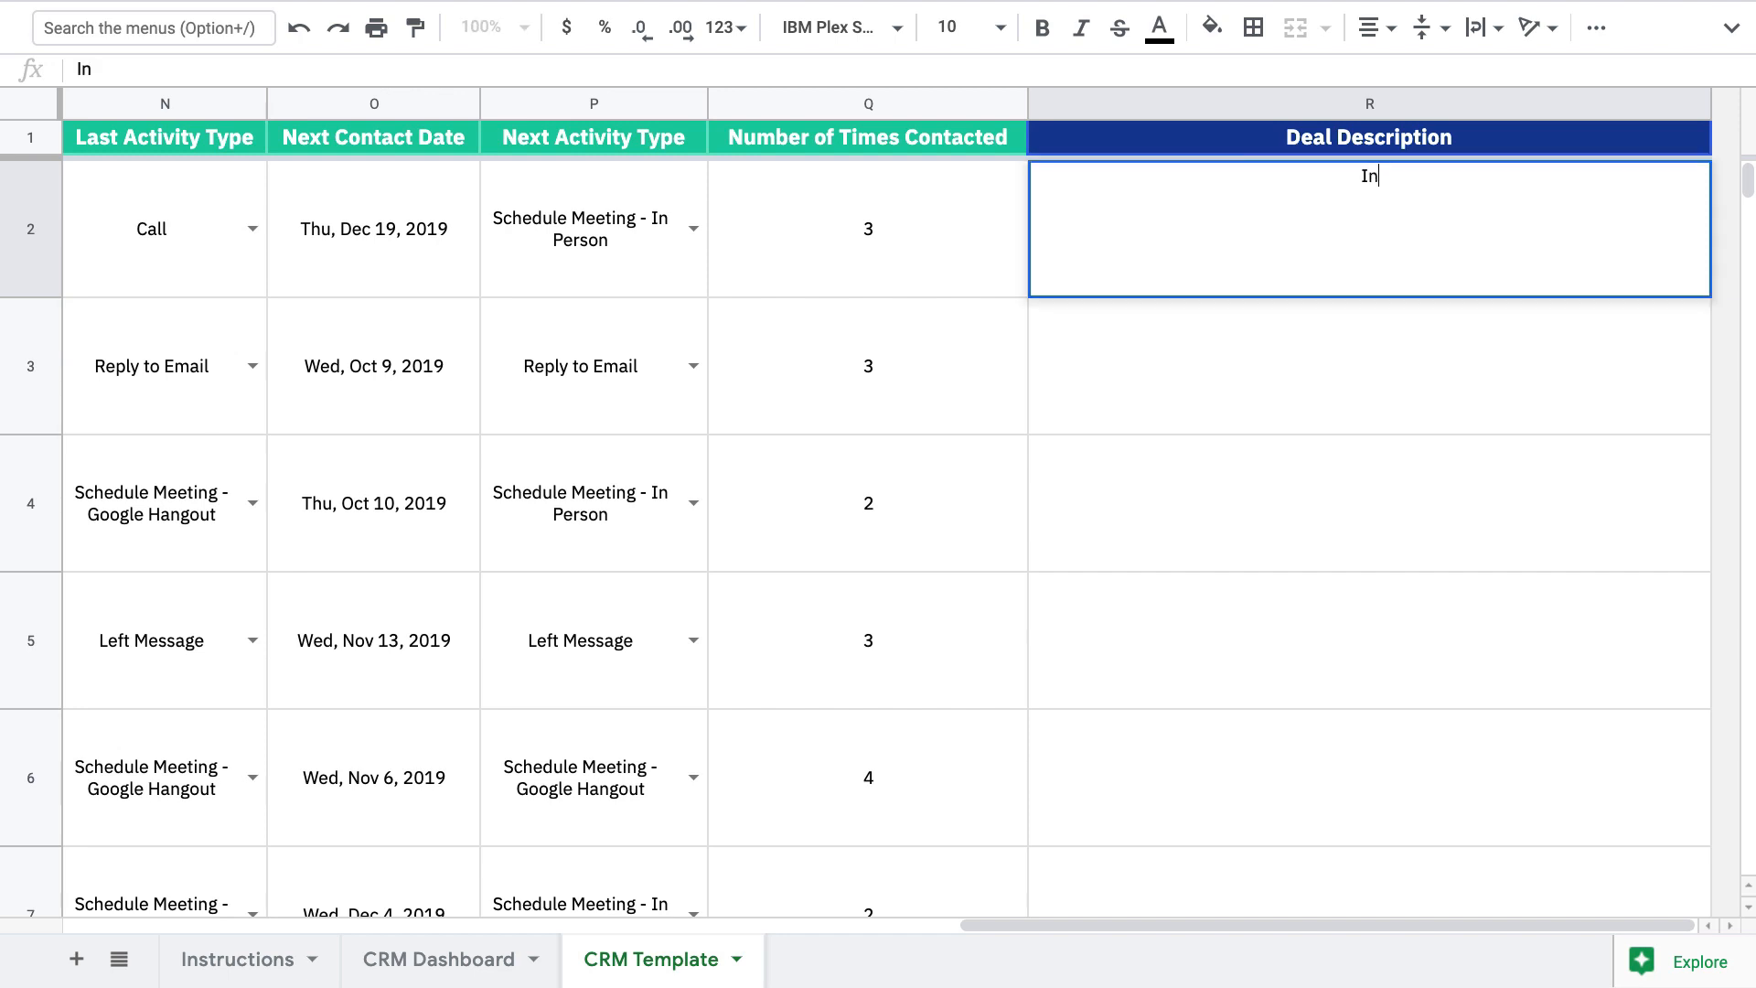
text(terested in re)
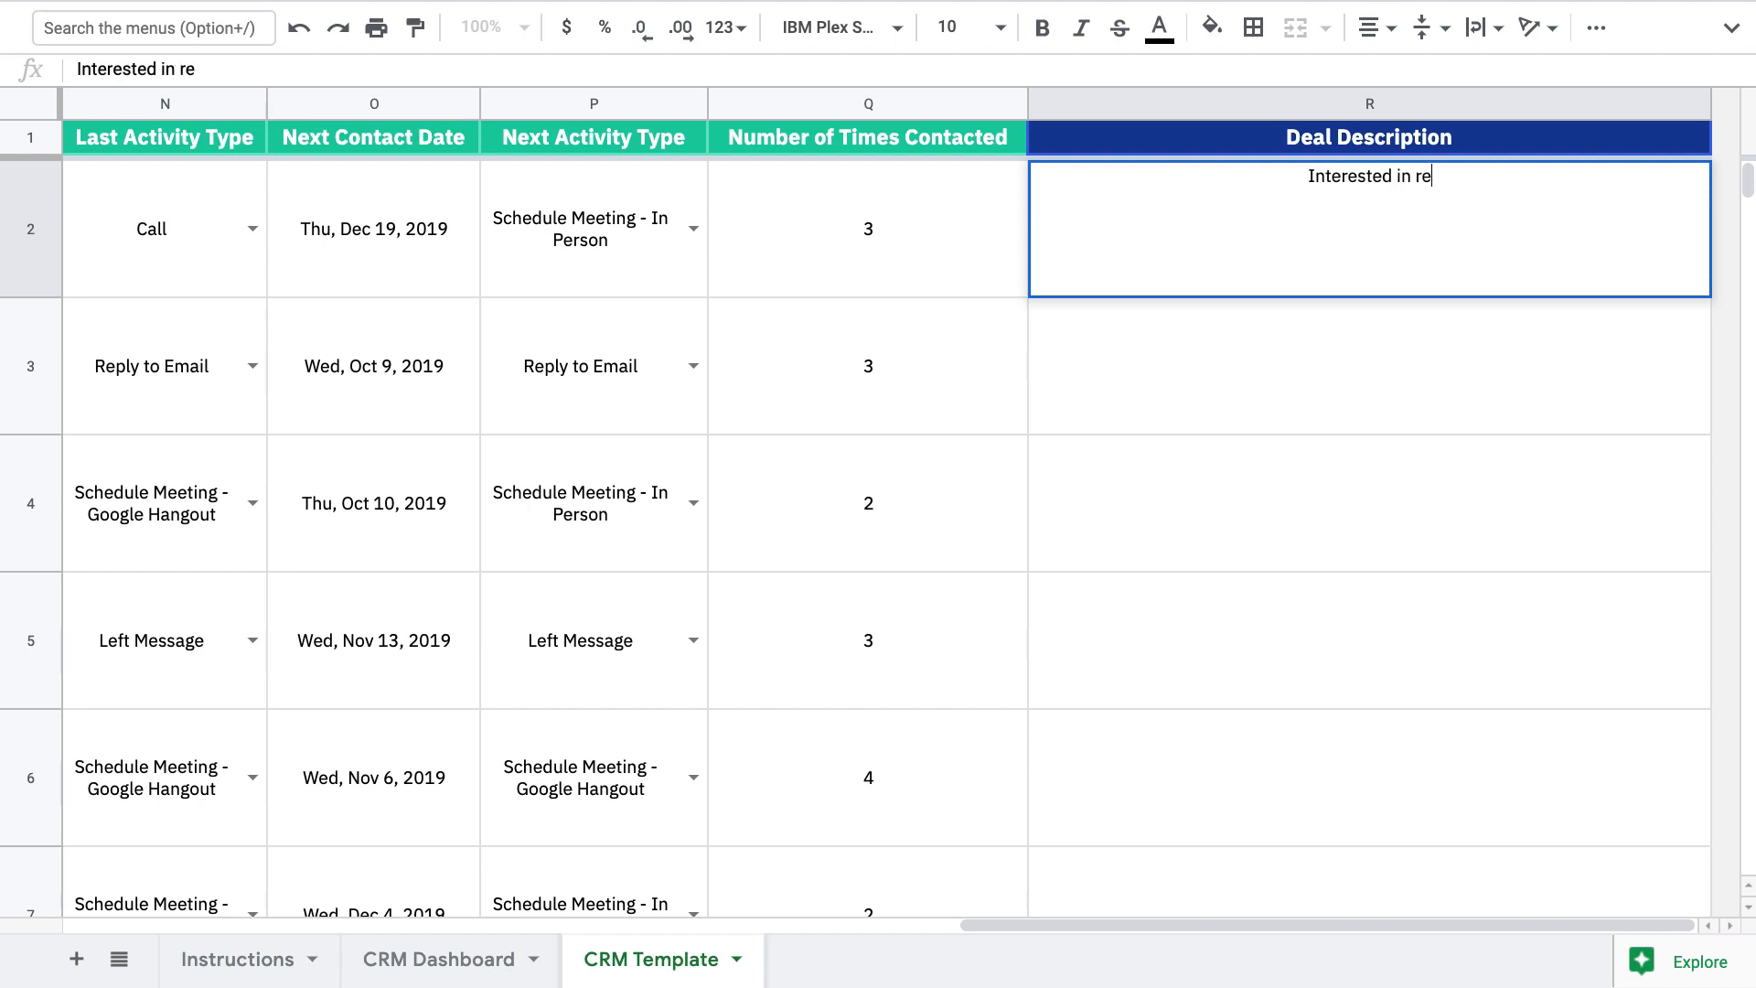
text(nters/auto )
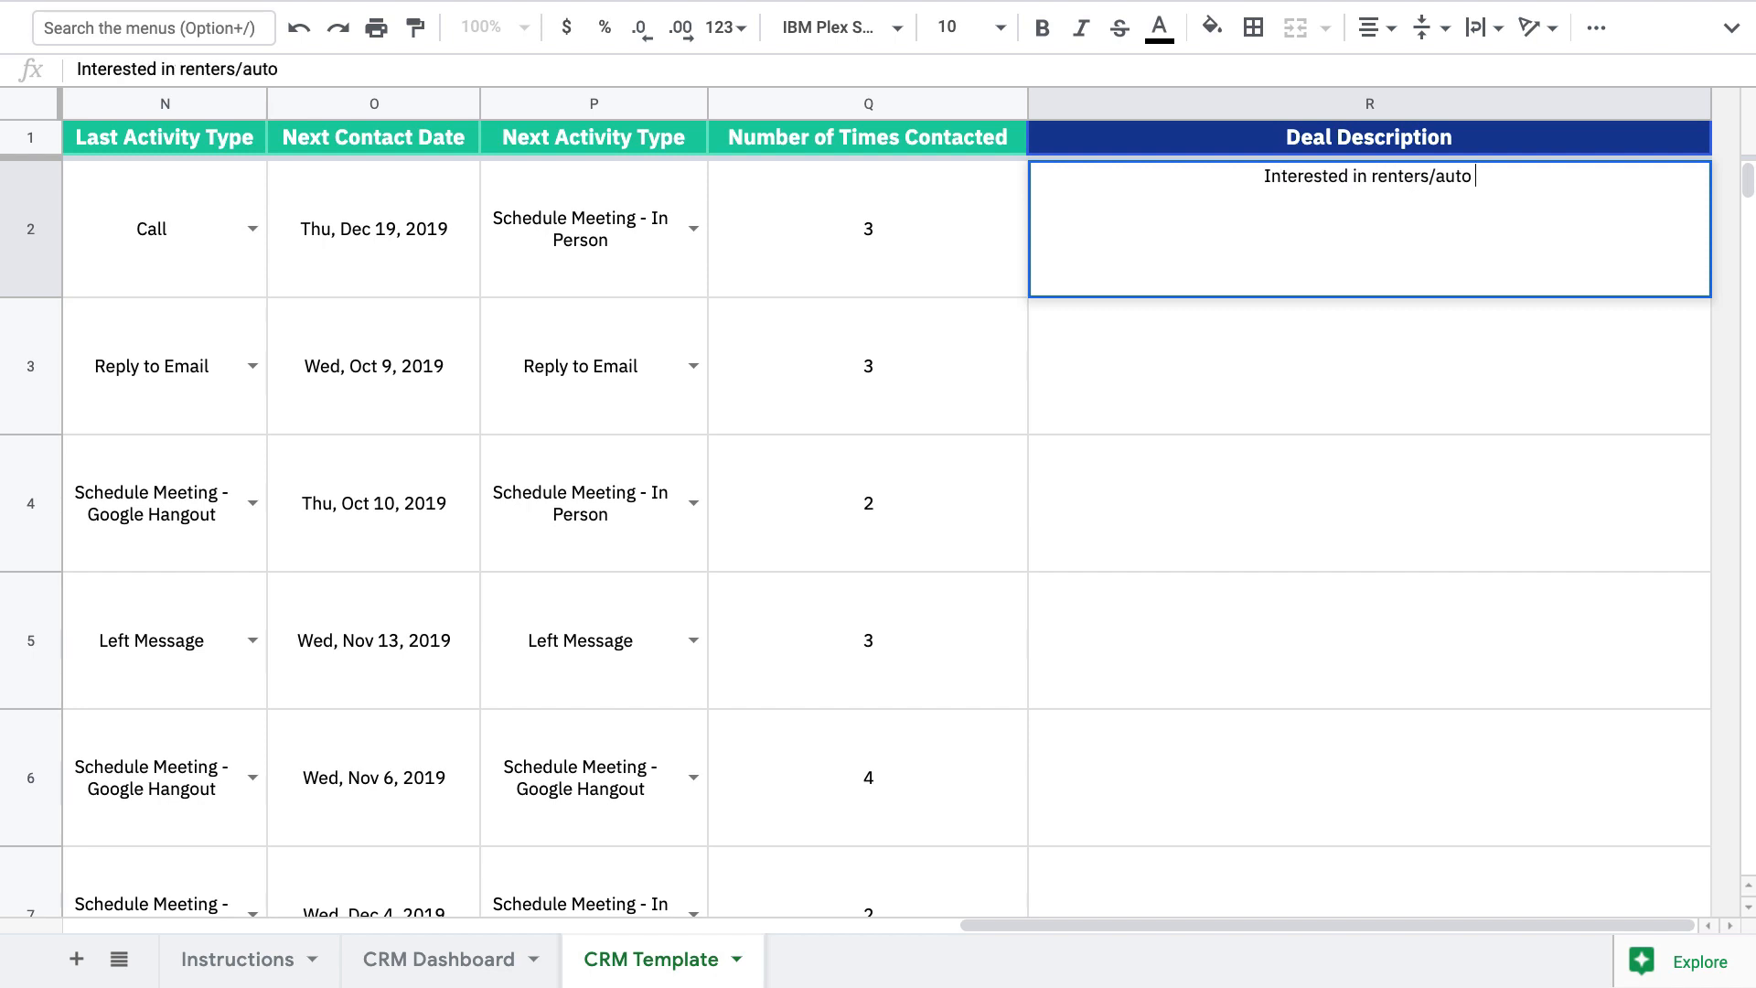
text(bundle)
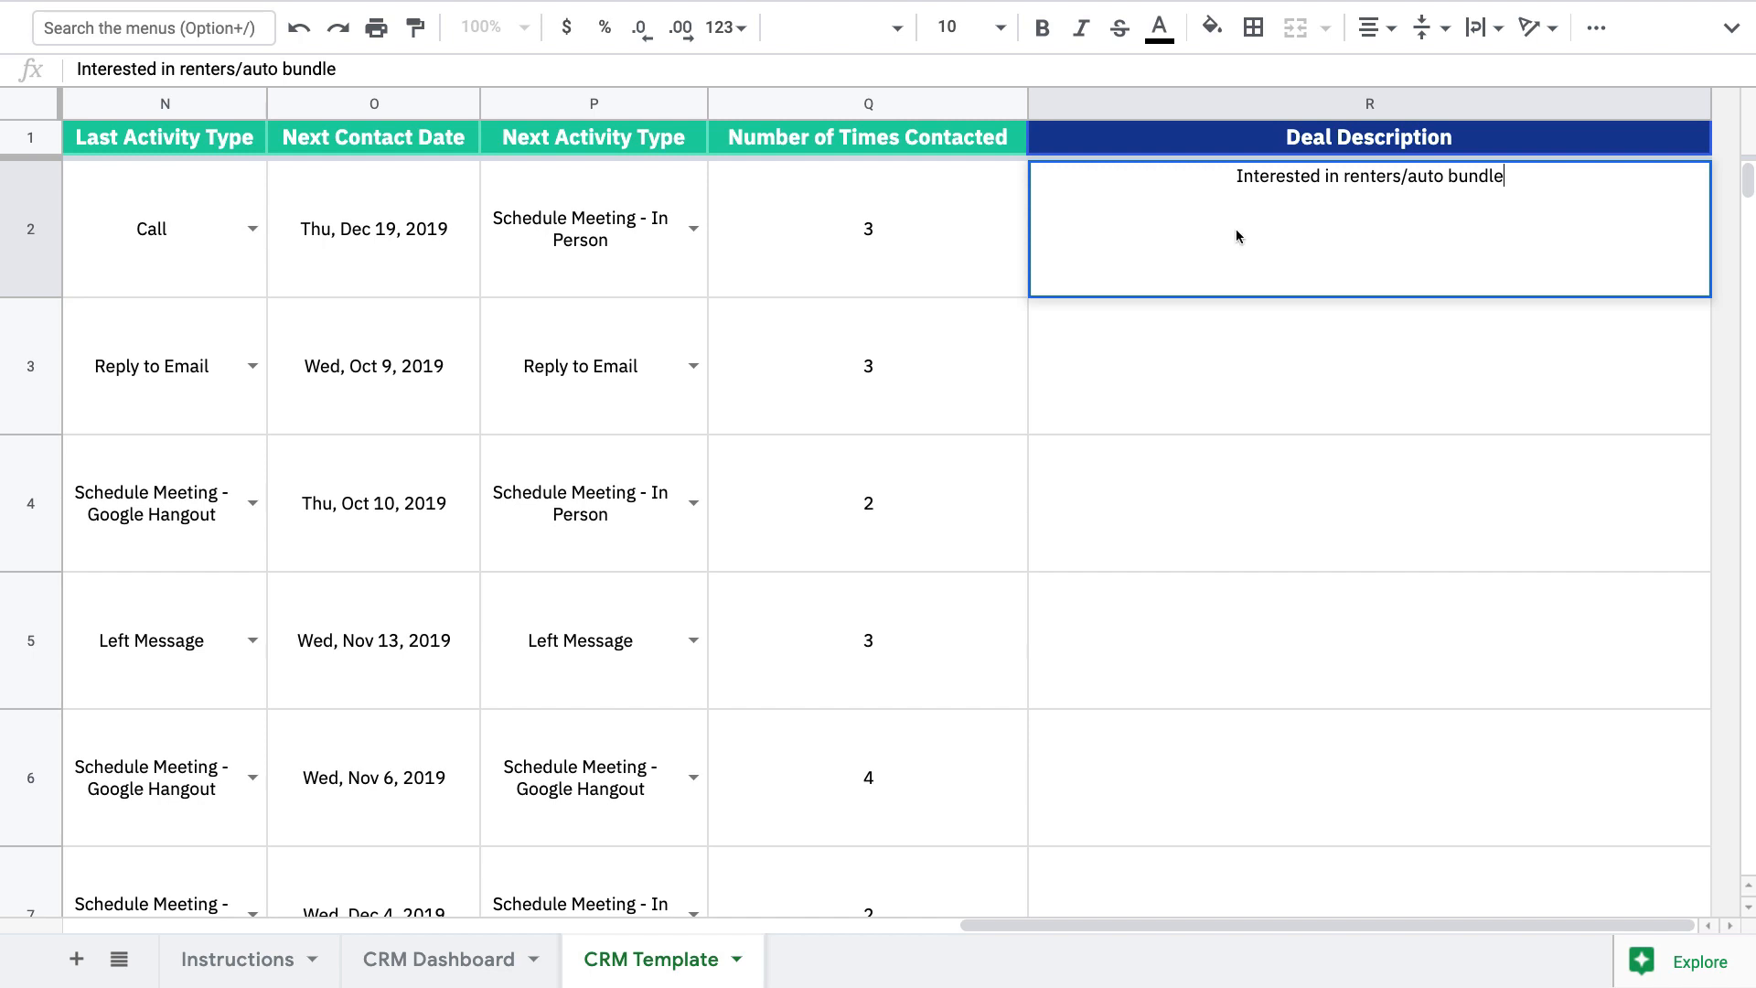
click(913, 240)
scroll(843, 243, left, 10)
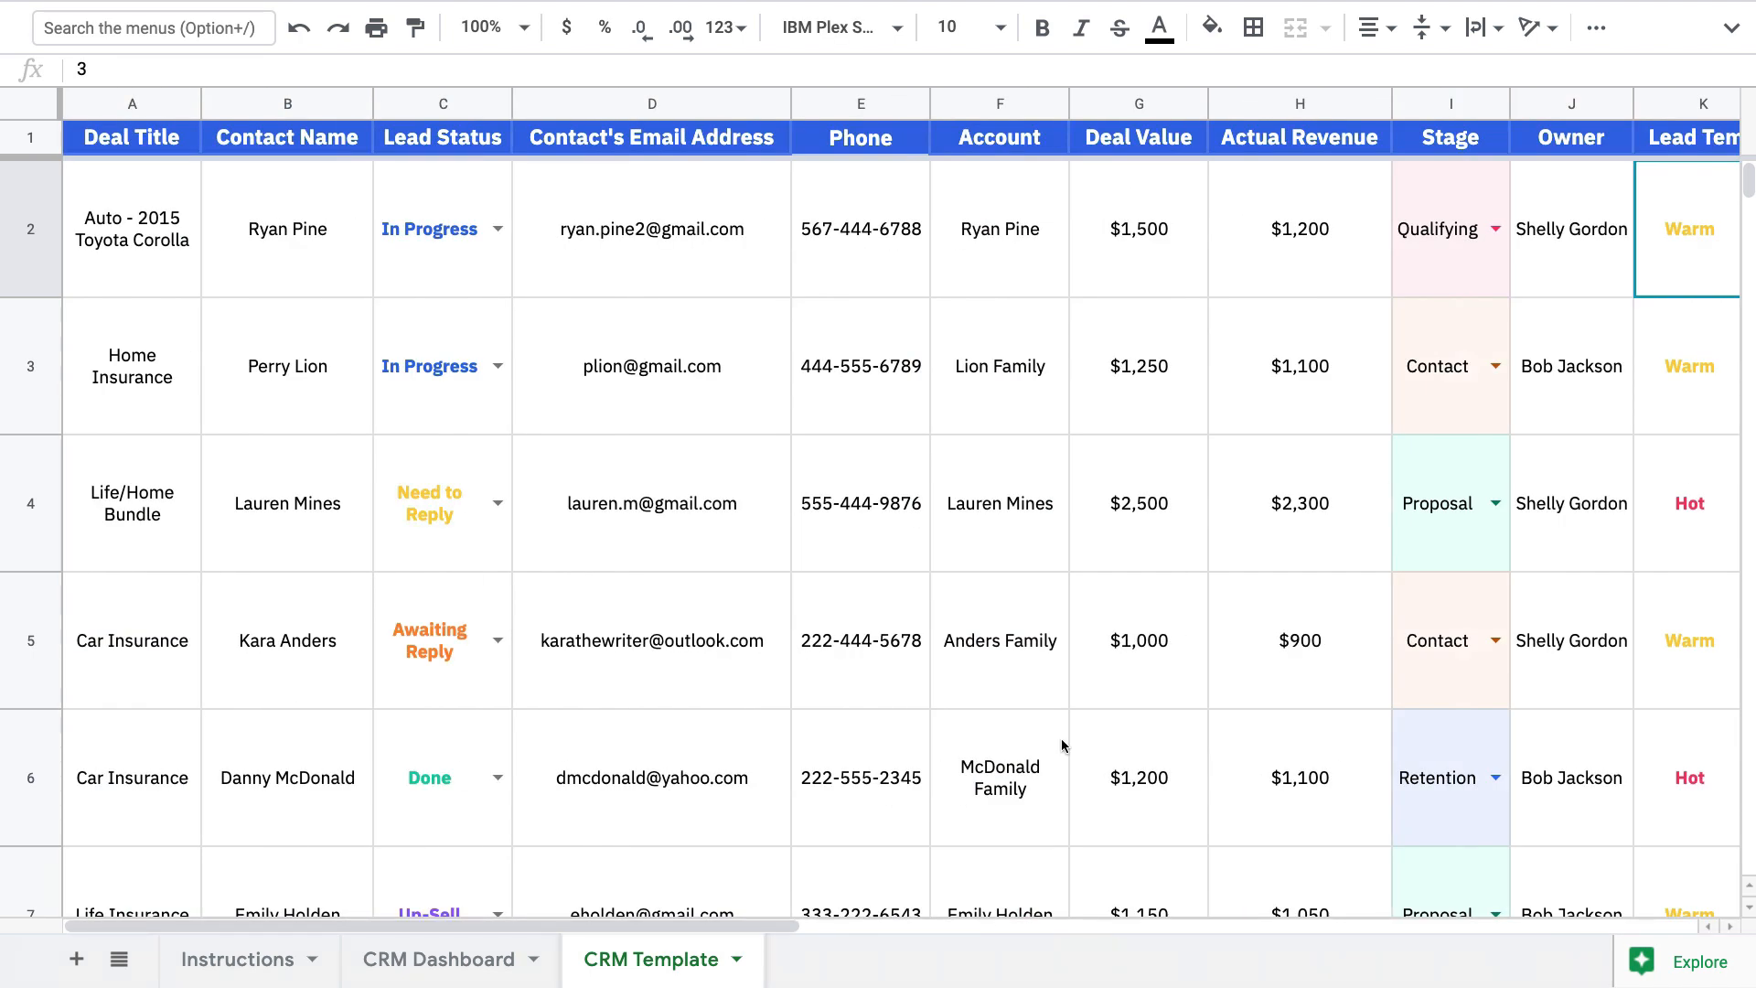
click(468, 959)
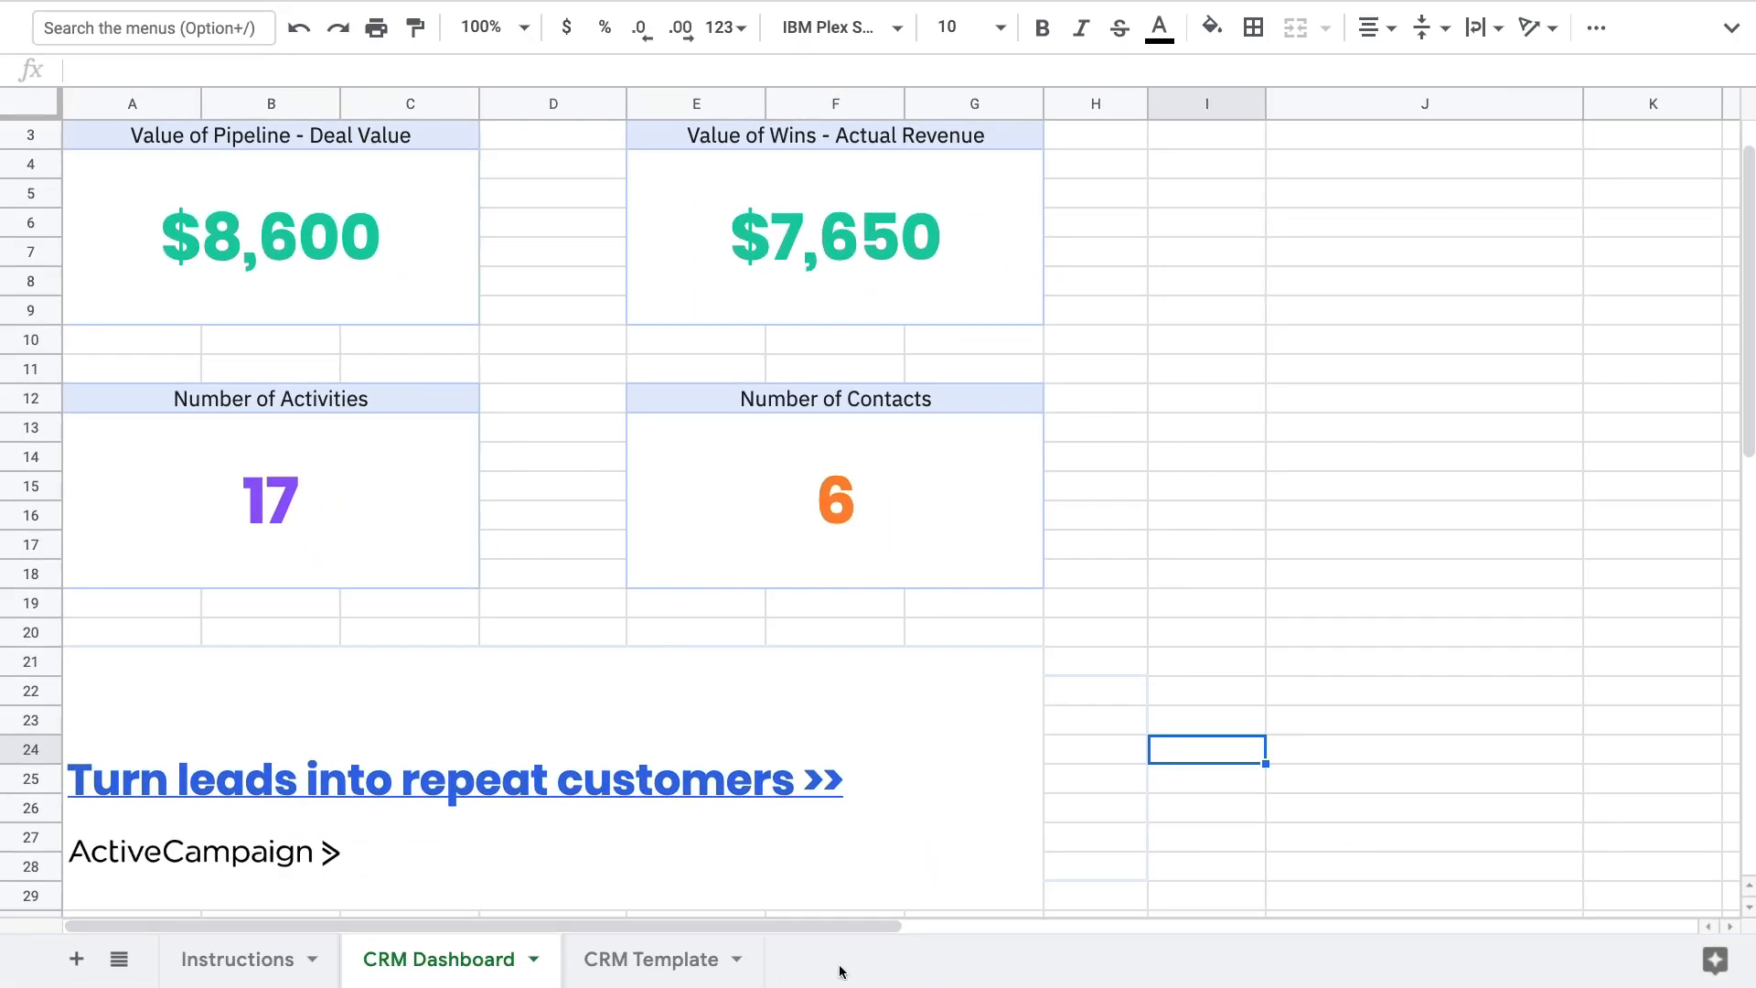
click(698, 960)
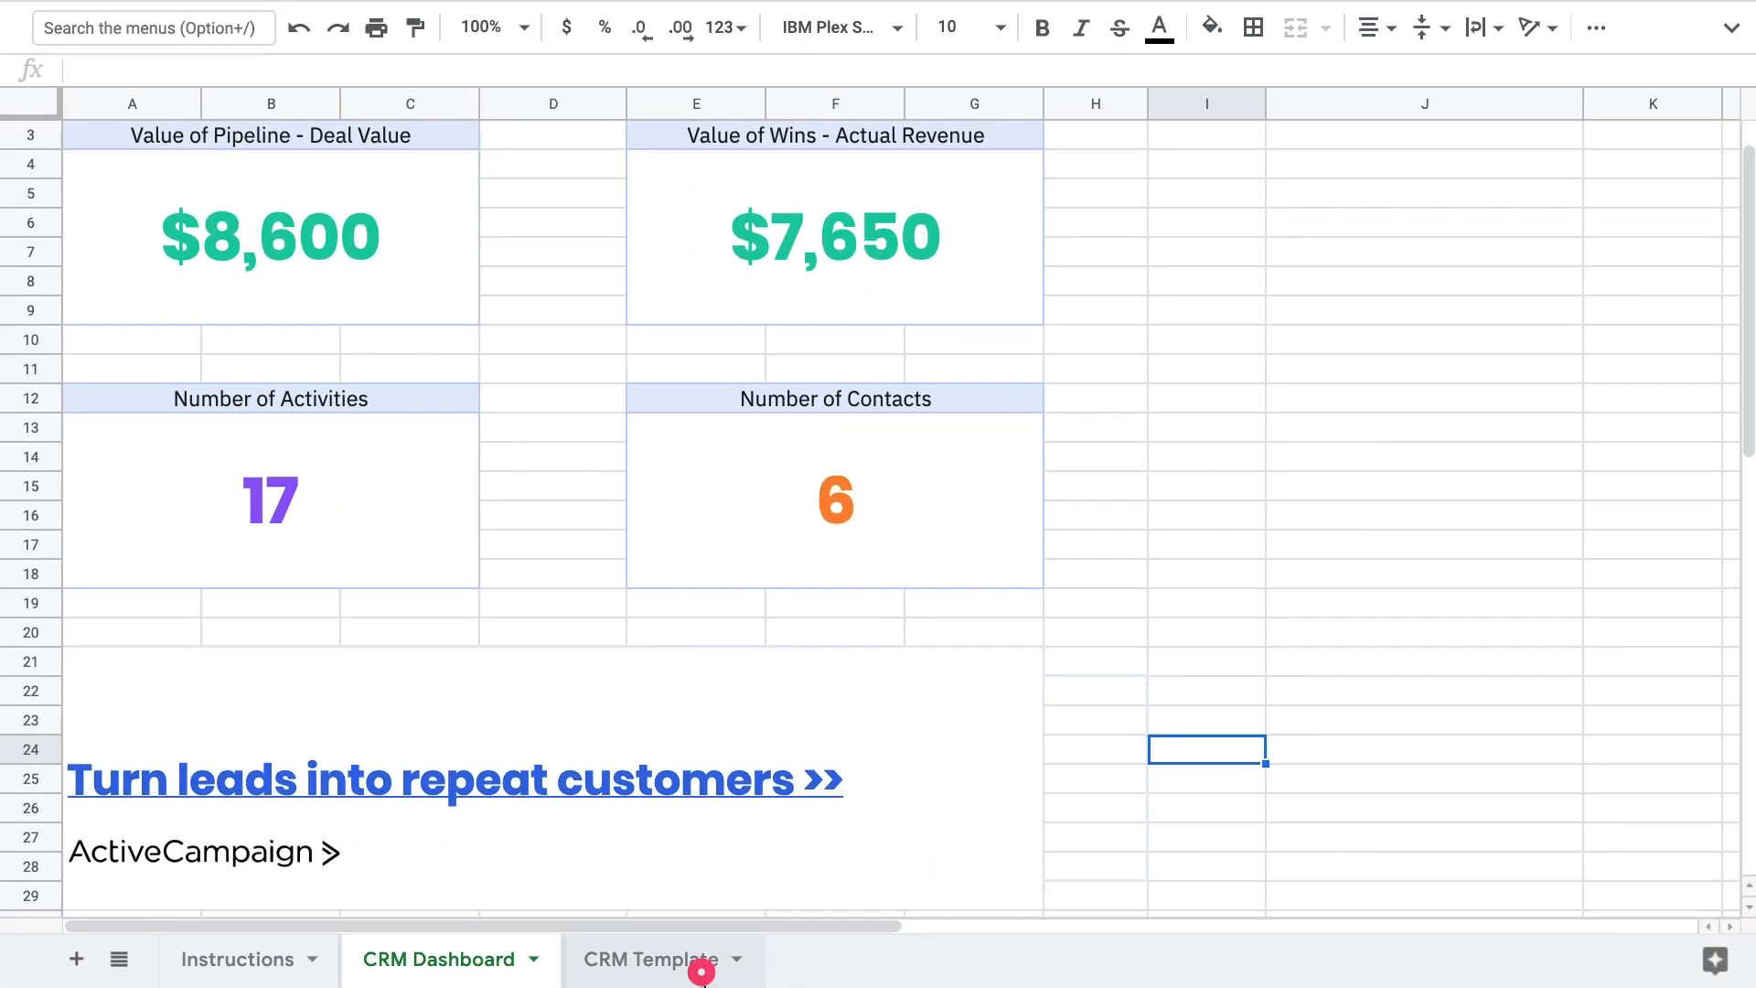